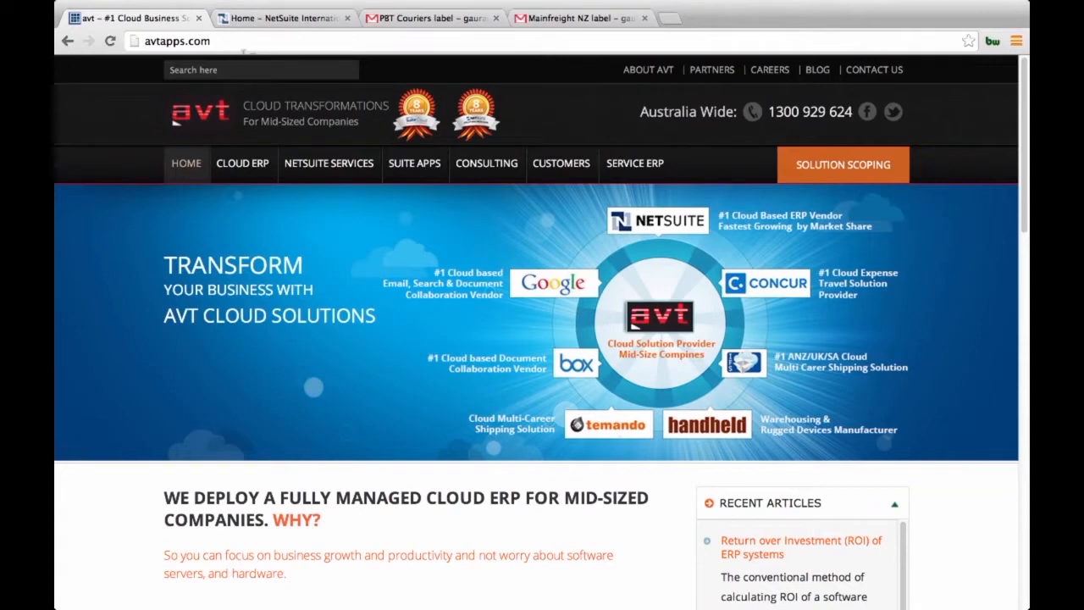
Step: Open the IFS SmartFreight Integration for NetSuite page and examine its overview, key benefits and features
mouse_move(417, 189)
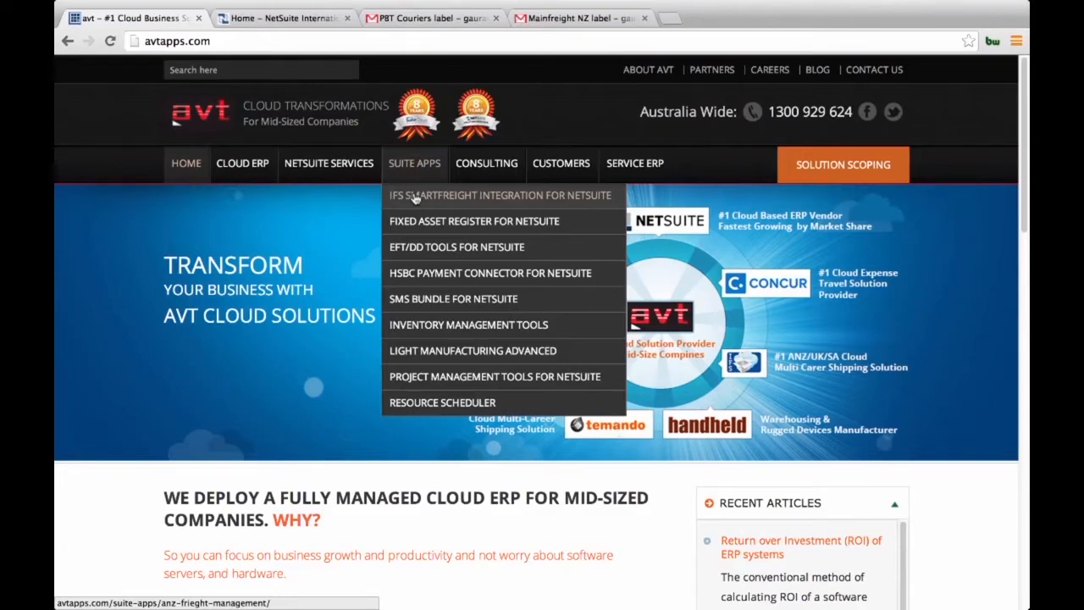
left_click(415, 198)
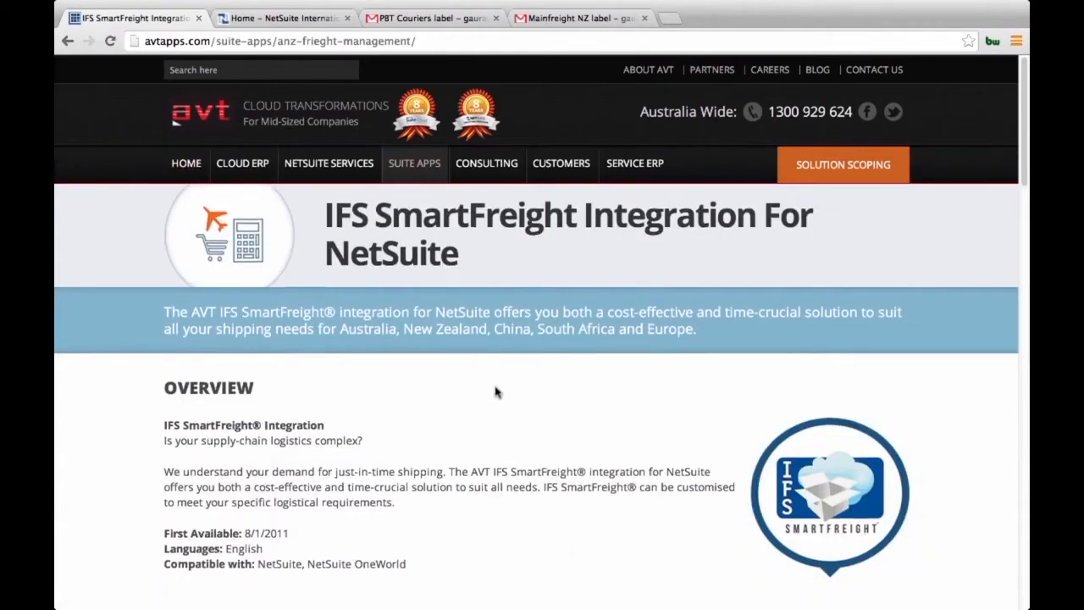
scroll(497, 392, "down", 2)
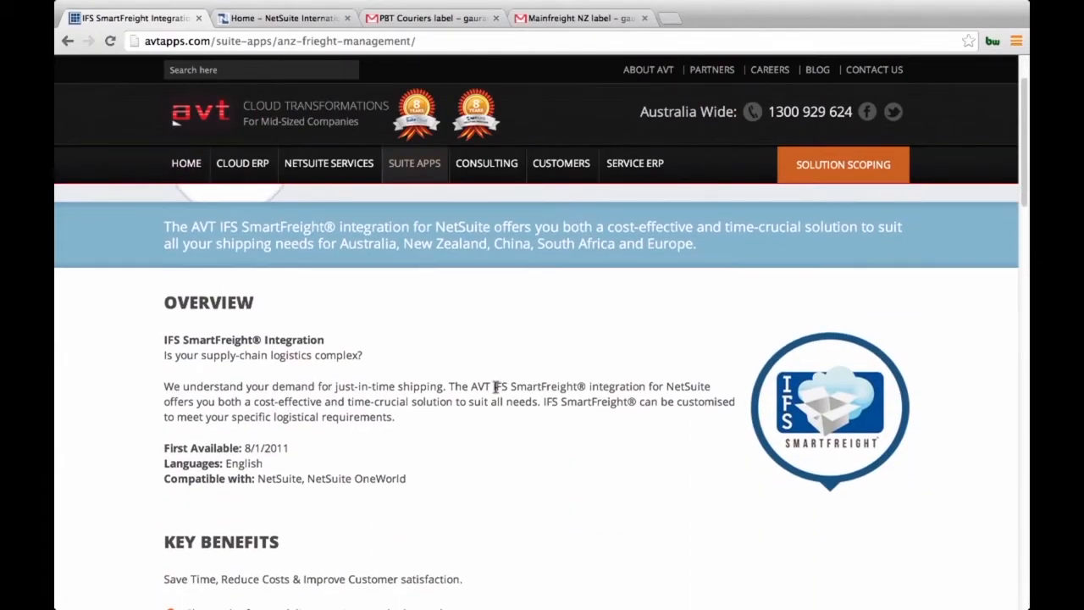
scroll(557, 450, "down", 2)
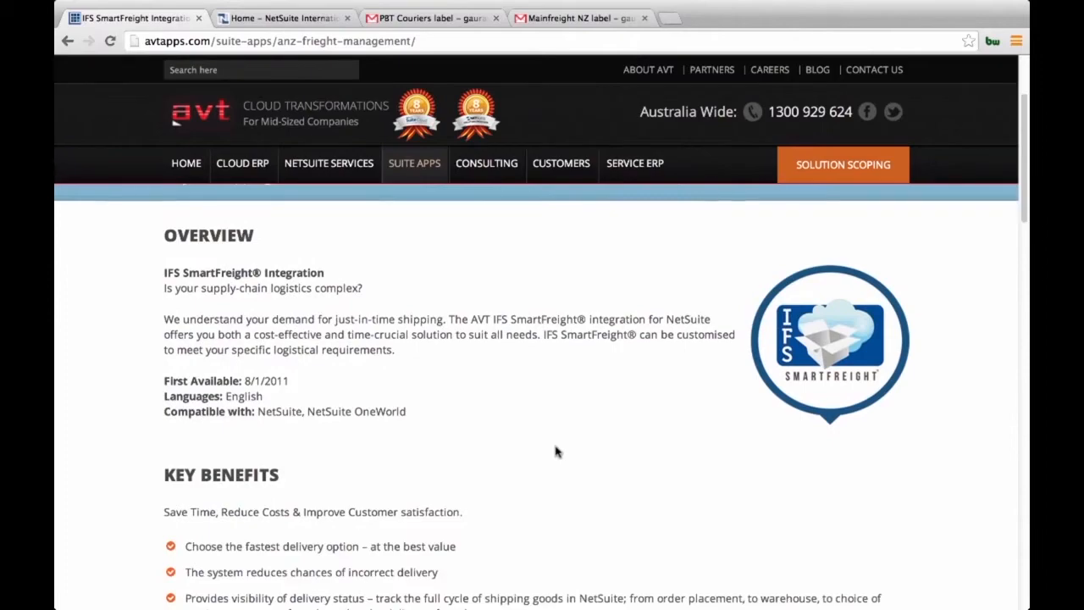
scroll(644, 484, "down", 5)
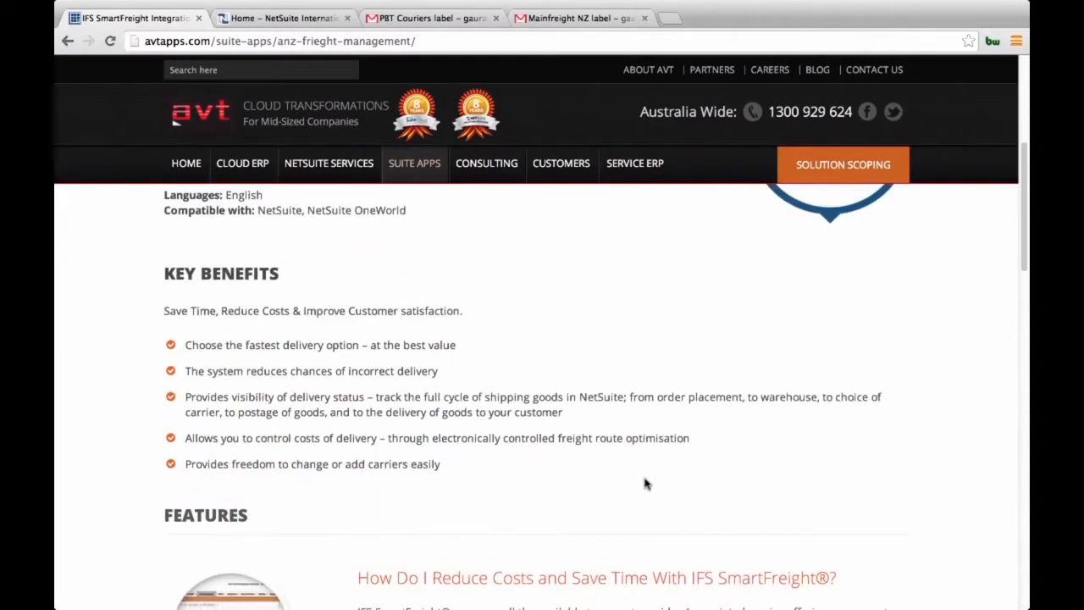
scroll(644, 483, "down", 1)
scroll(645, 478, "down", 3)
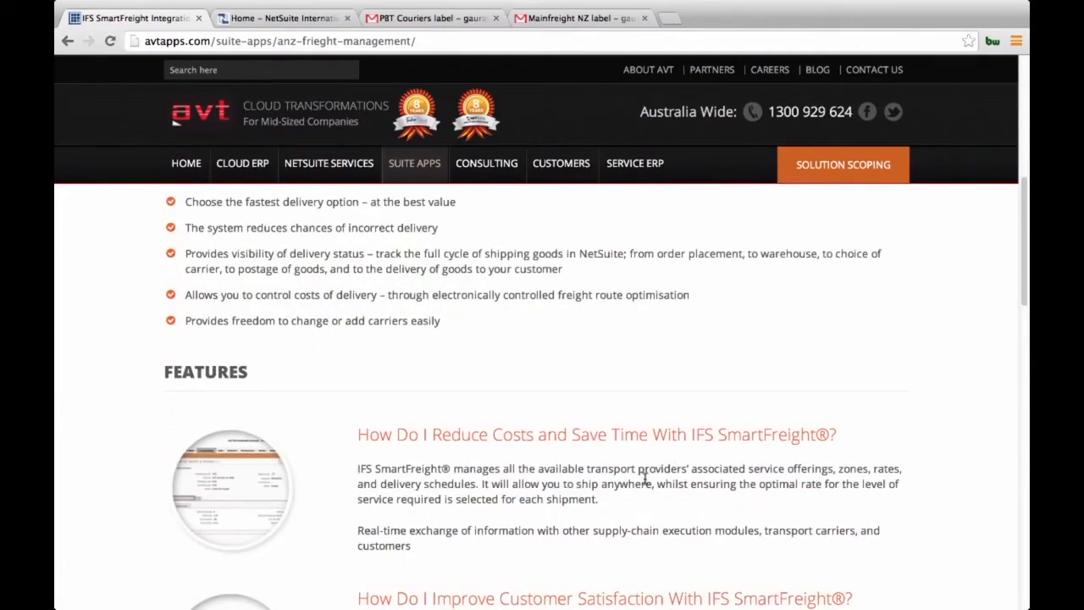
scroll(645, 478, "down", 1)
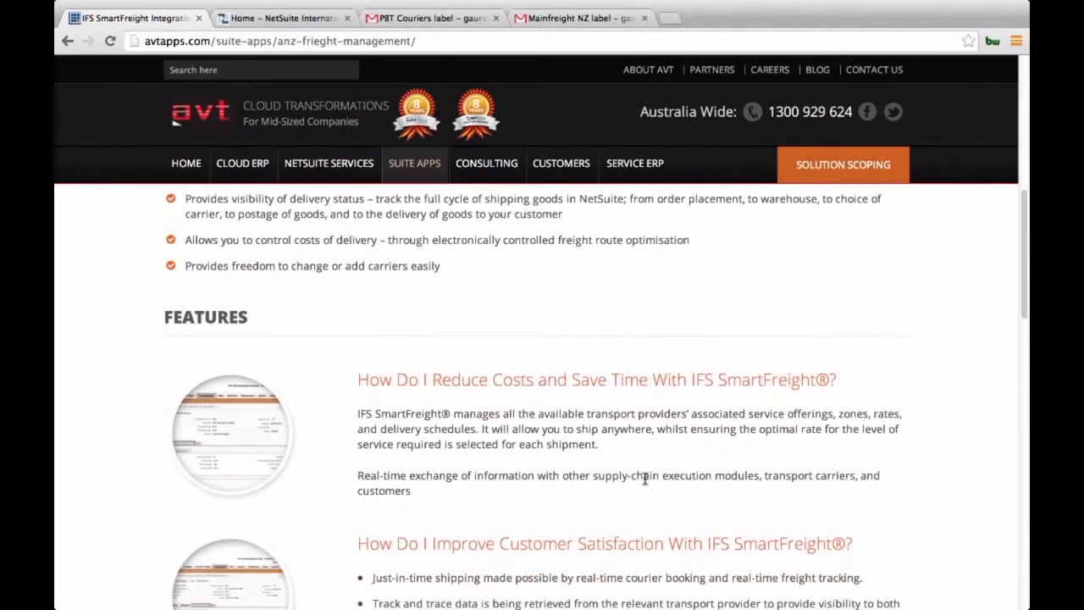
scroll(645, 480, "down", 7)
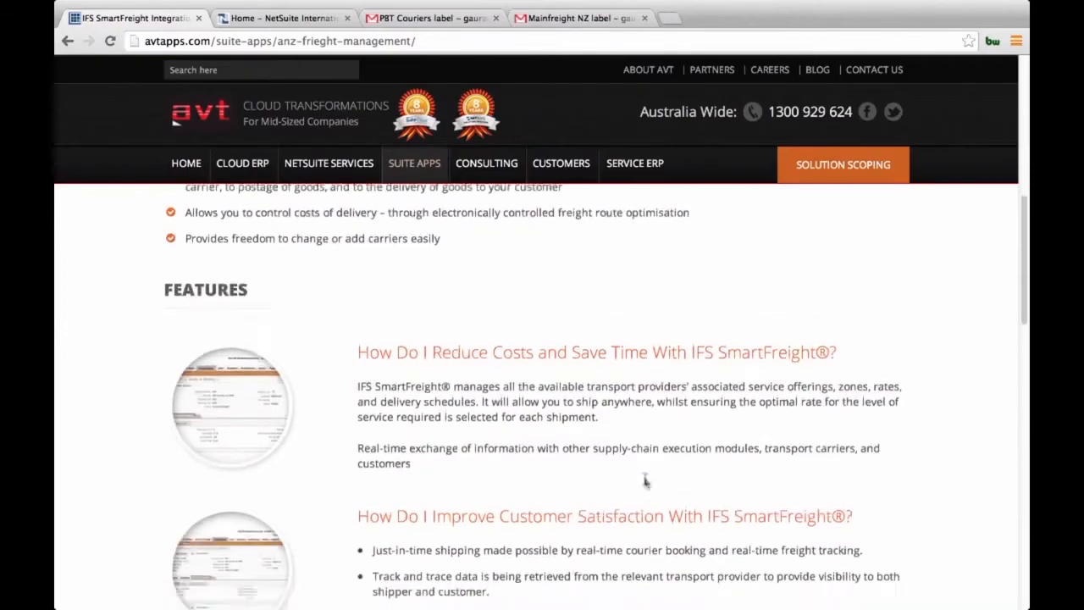
scroll(645, 483, "up", 15)
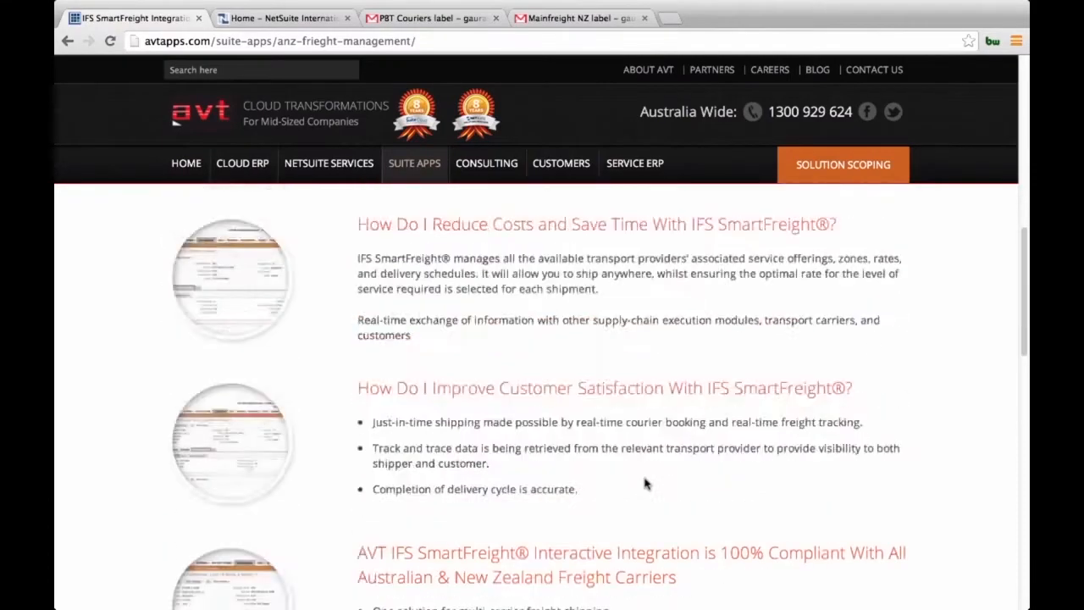
scroll(645, 483, "down", 1)
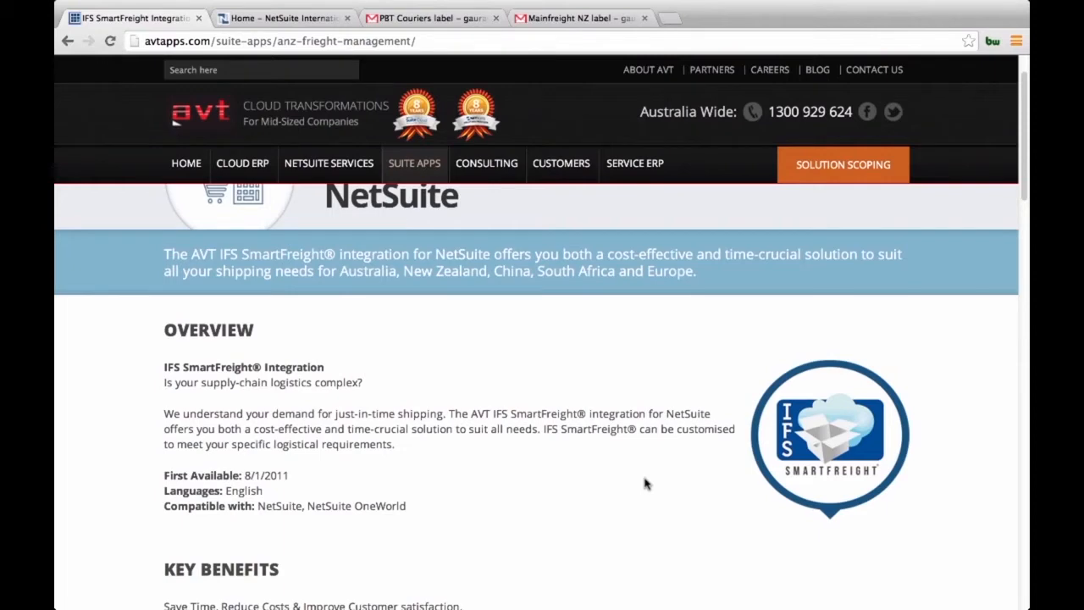
scroll(645, 483, "down", 3)
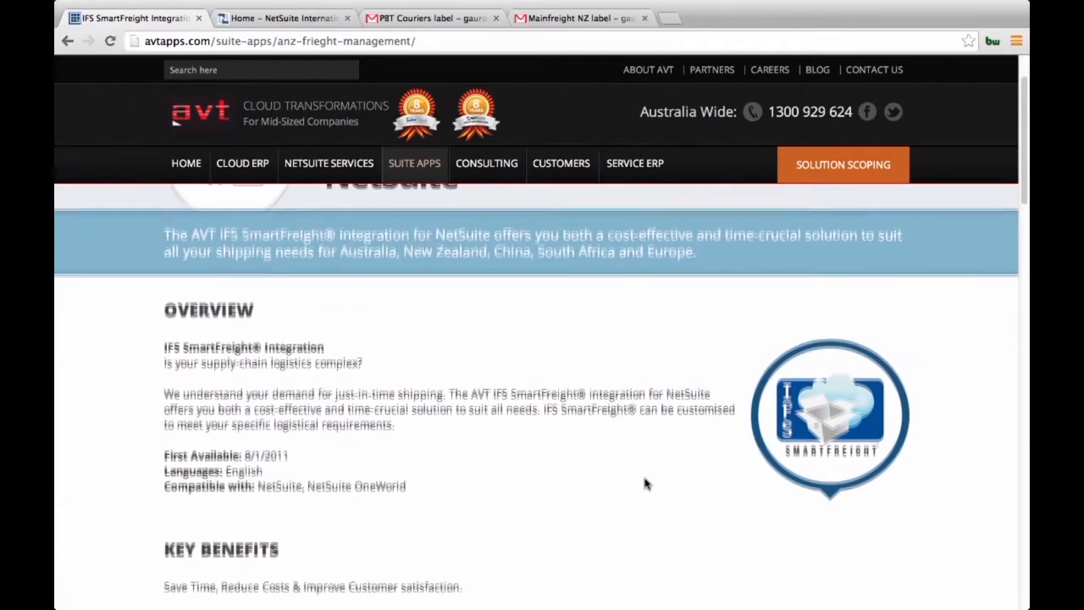
scroll(646, 483, "down", 1)
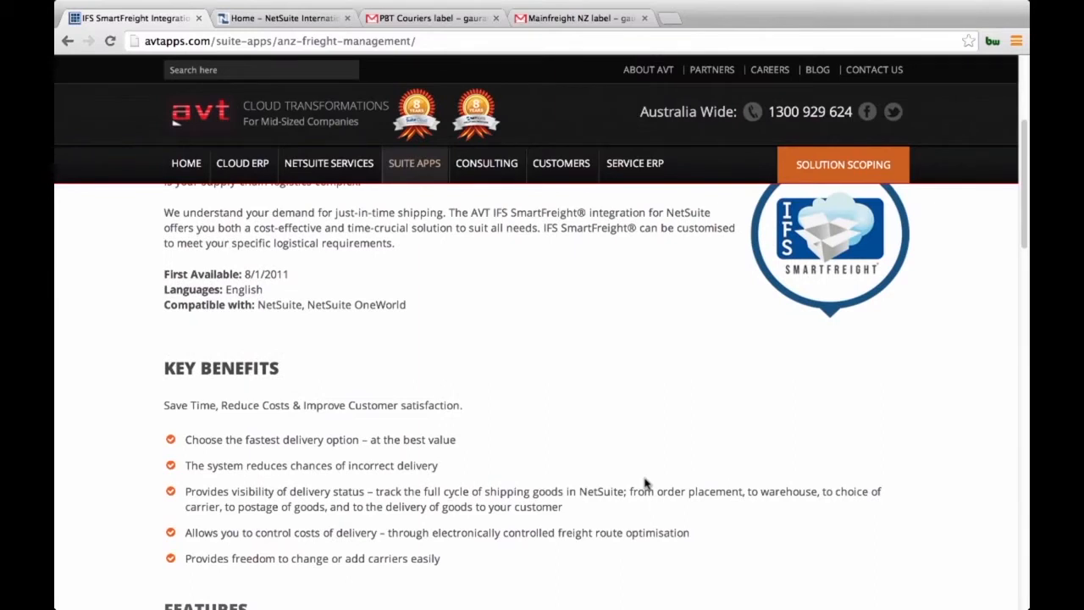
scroll(645, 483, "down", 1)
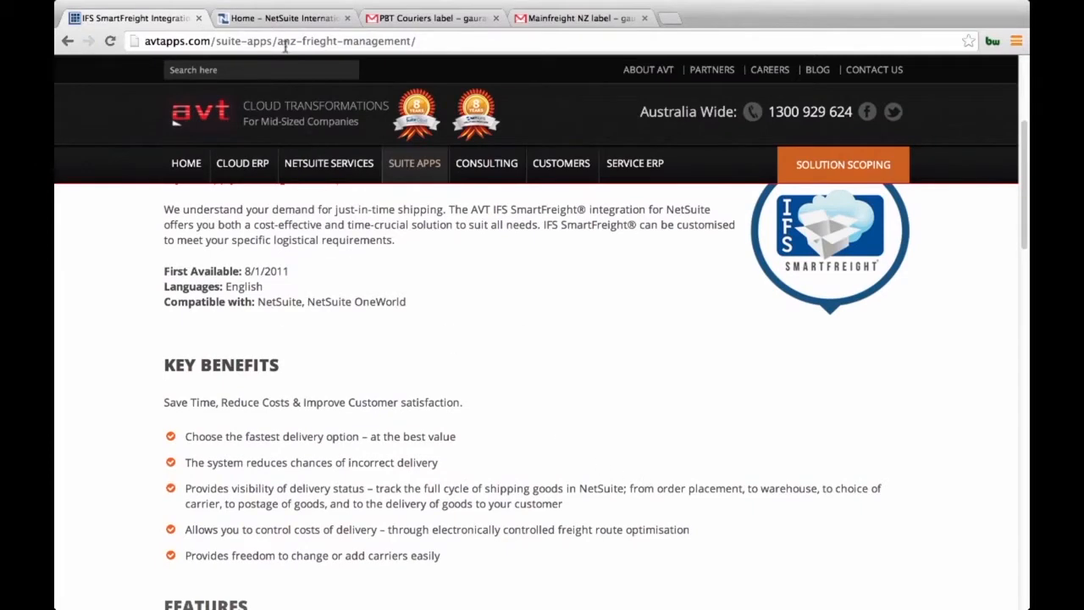
Step: Switch to NetSuite and view the list of IFS carriers
left_click(288, 19)
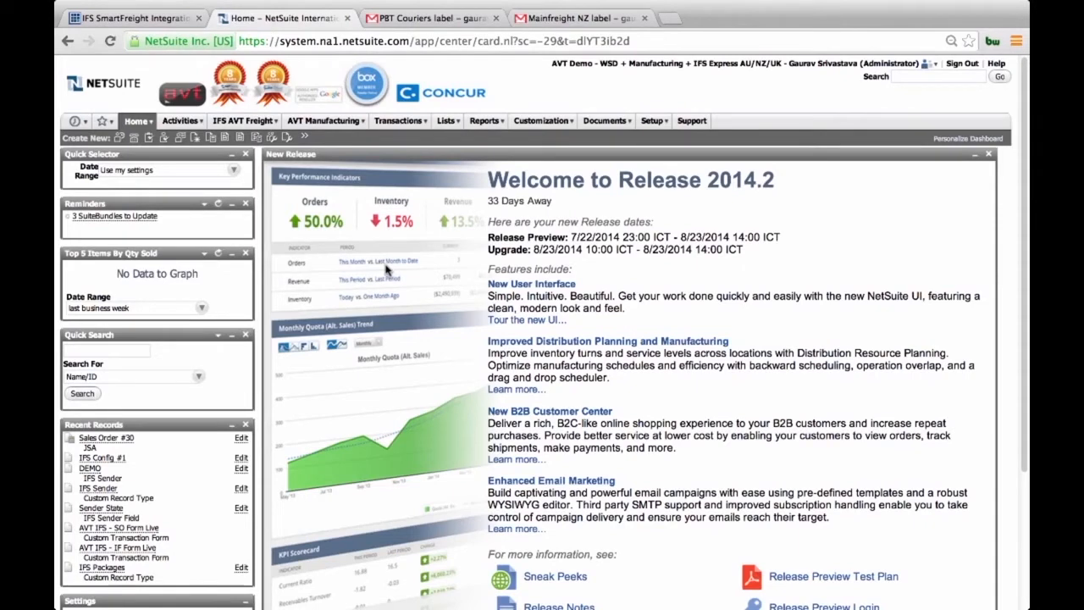
mouse_move(246, 129)
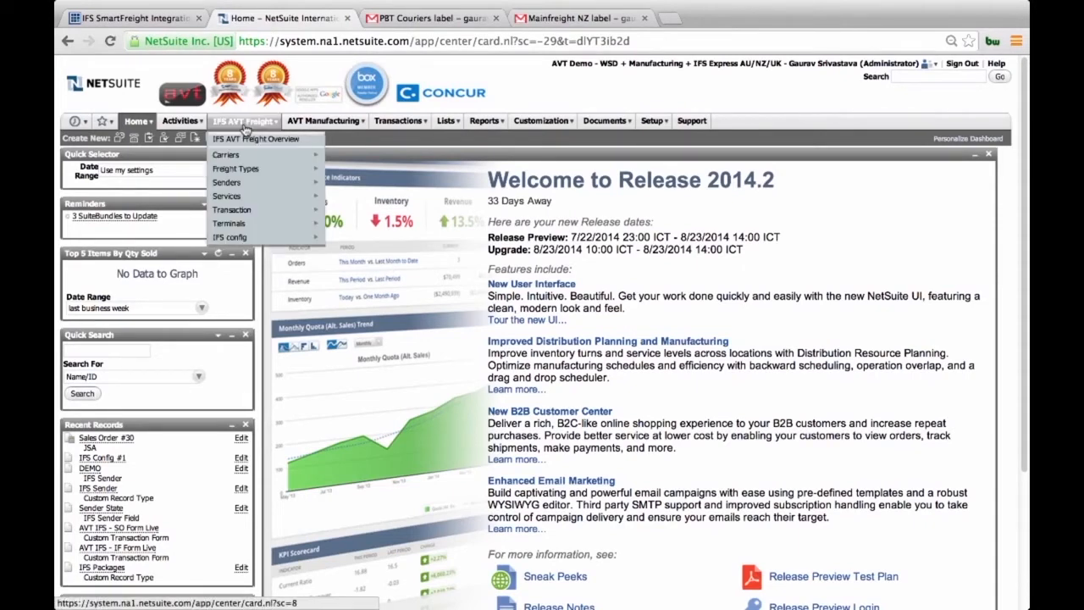
mouse_move(243, 156)
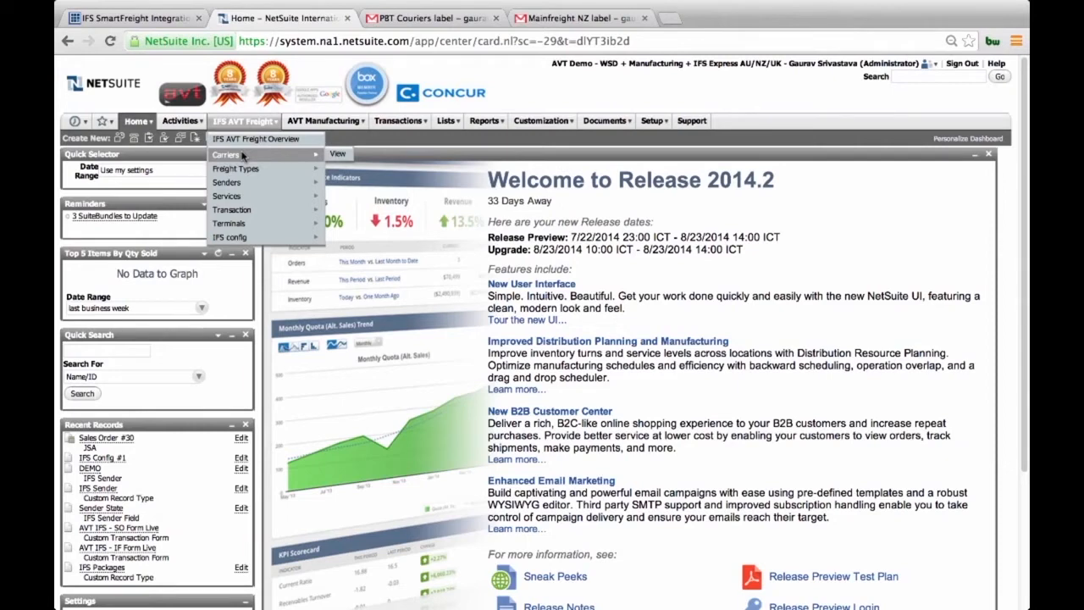
left_click(331, 157)
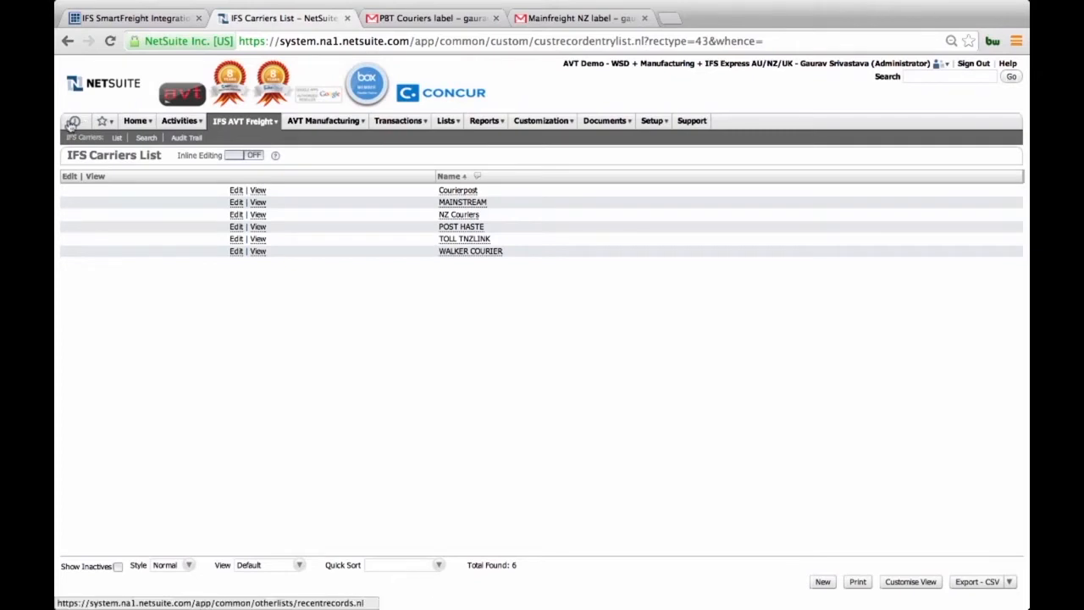
Step: Open the recently viewed JSA sales order and examine its IFS Smart Freight details
mouse_move(72, 124)
left_click(100, 158)
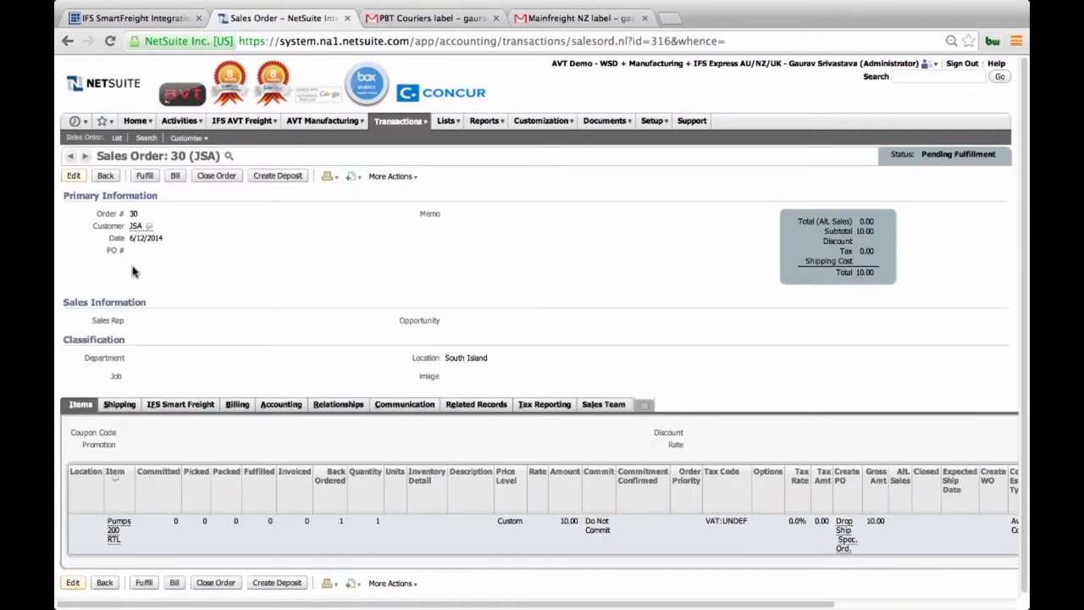
left_click(163, 405)
scroll(203, 463, "down", 1)
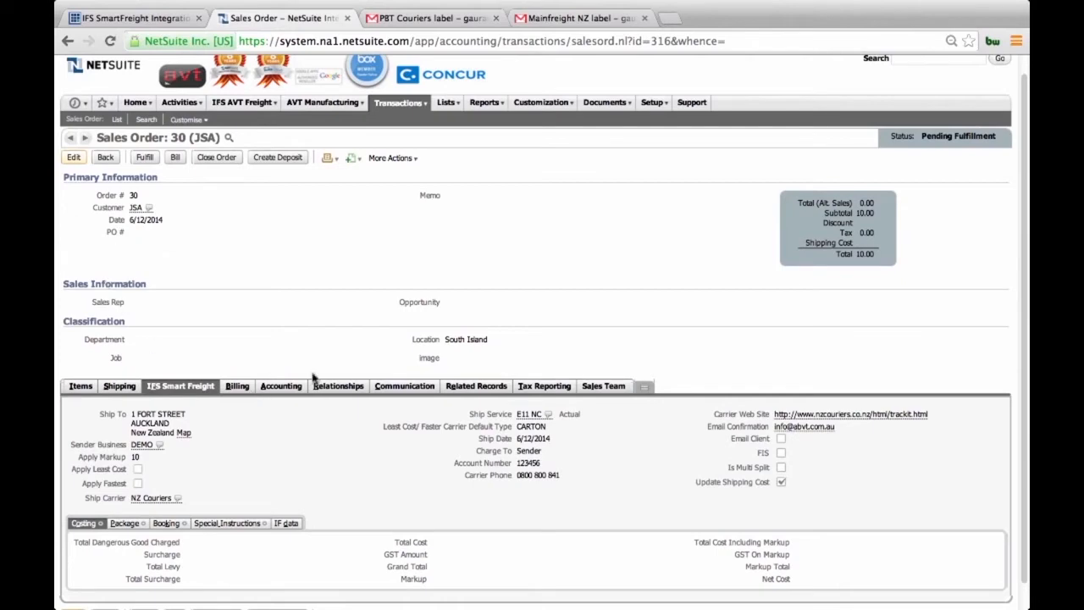
scroll(283, 364, "down", 1)
scroll(284, 364, "down", 1)
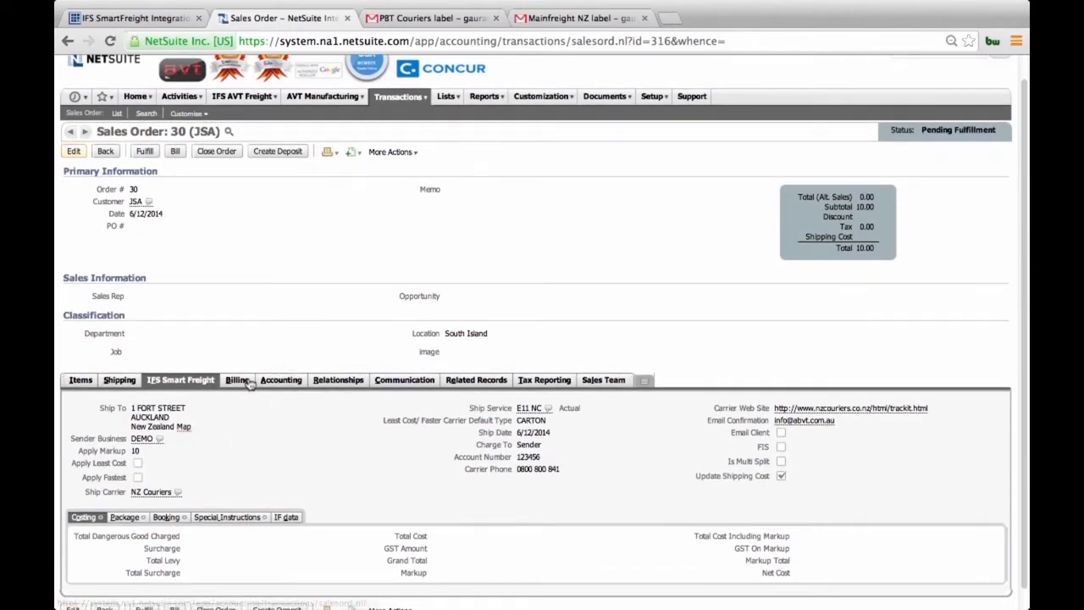
Step: Edit the JSA sales order and request its freight estimate quotes
left_click(72, 153)
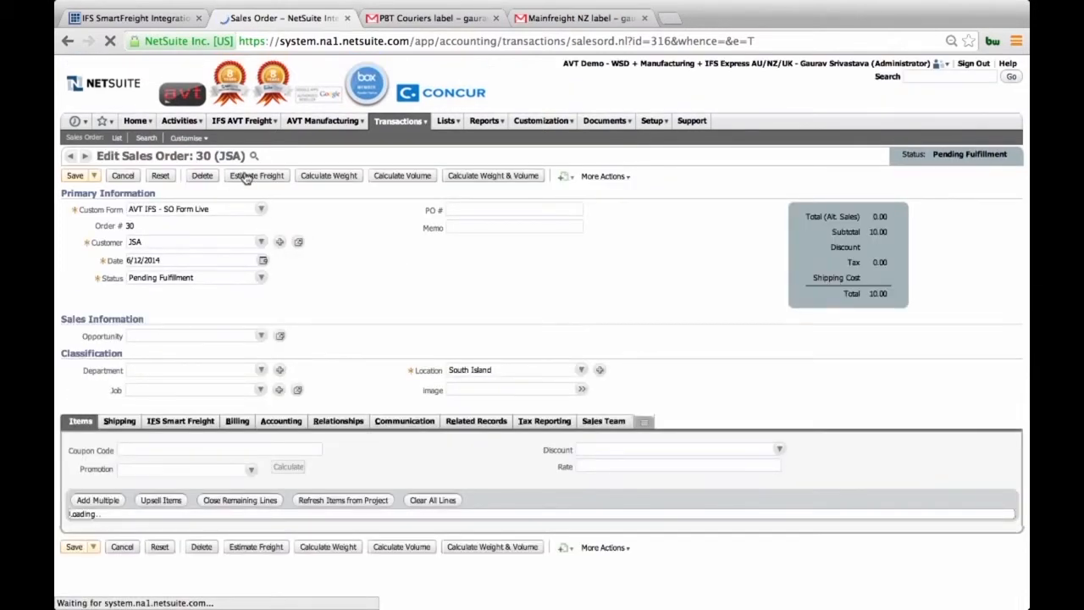
left_click(246, 176)
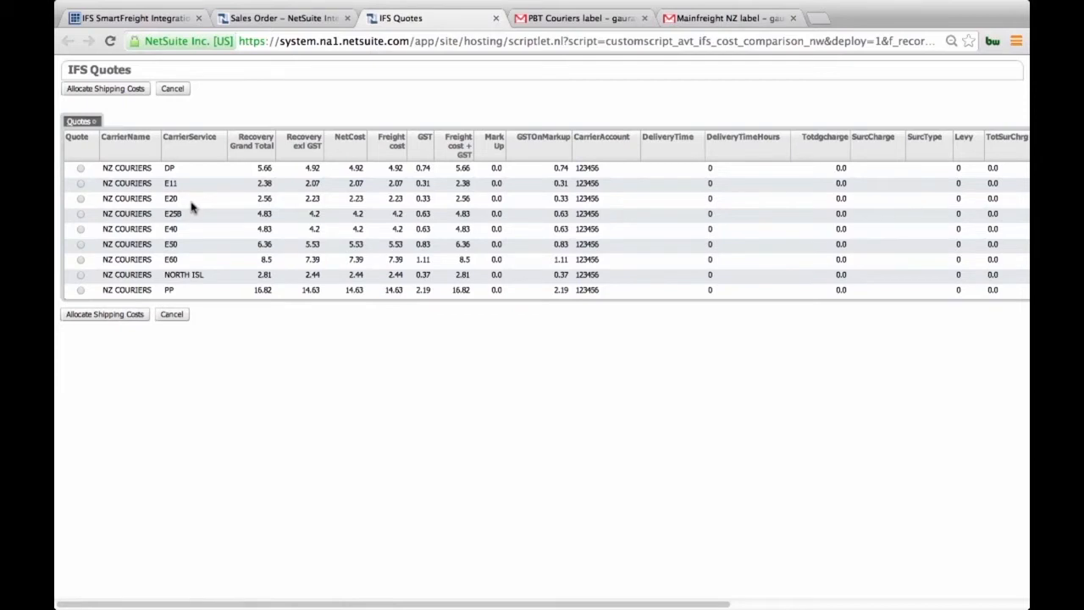
Step: Sort the freight quotes by ascending Recovery Grand Total and allocate the shipping costs of the NZ Couriers E11 quote
left_click(258, 156)
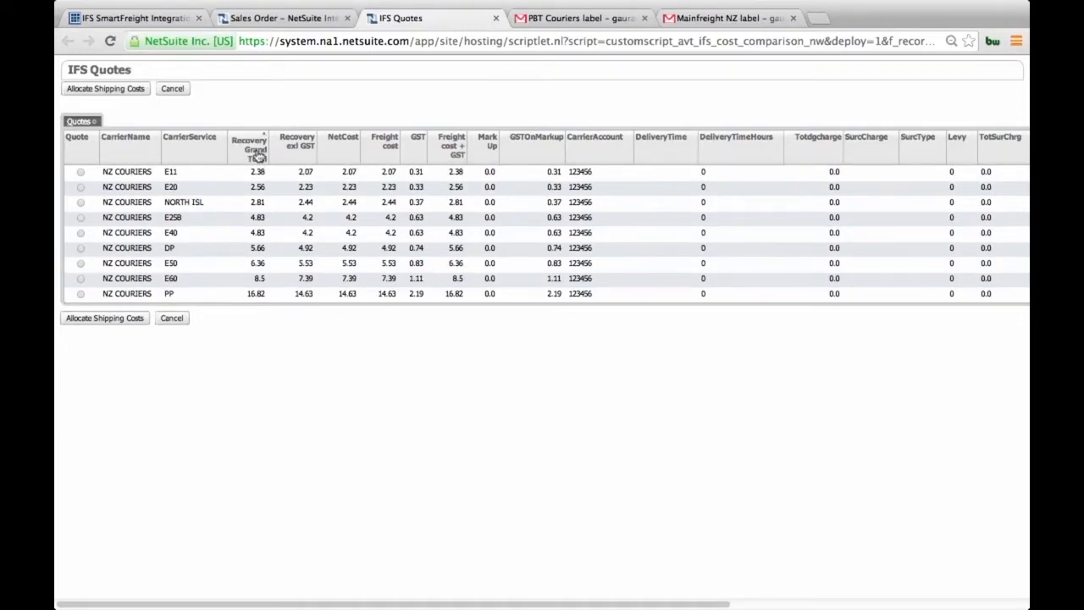
left_click(259, 156)
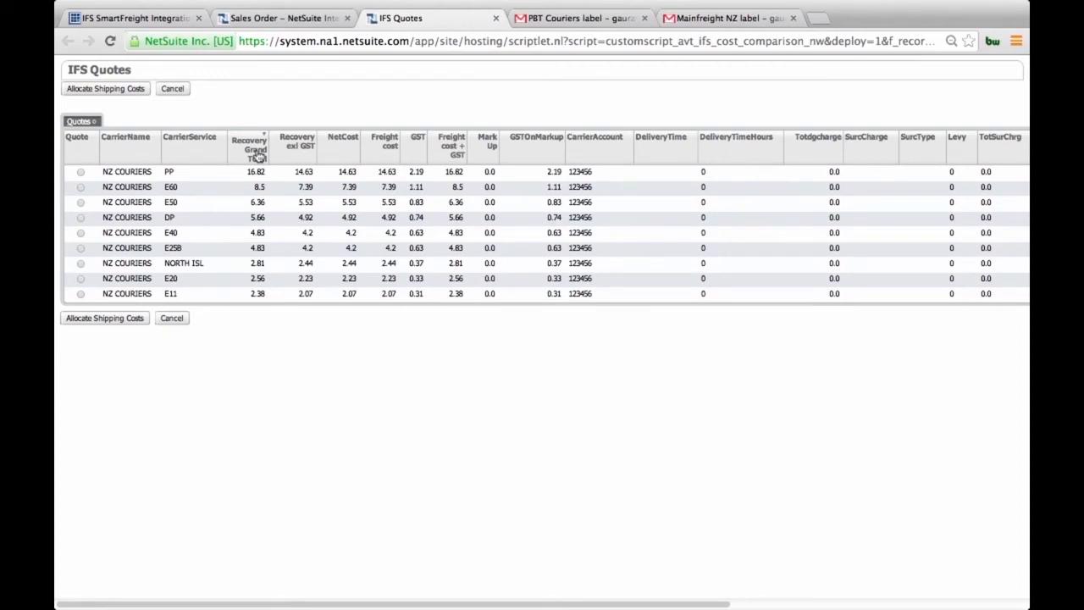
left_click(258, 156)
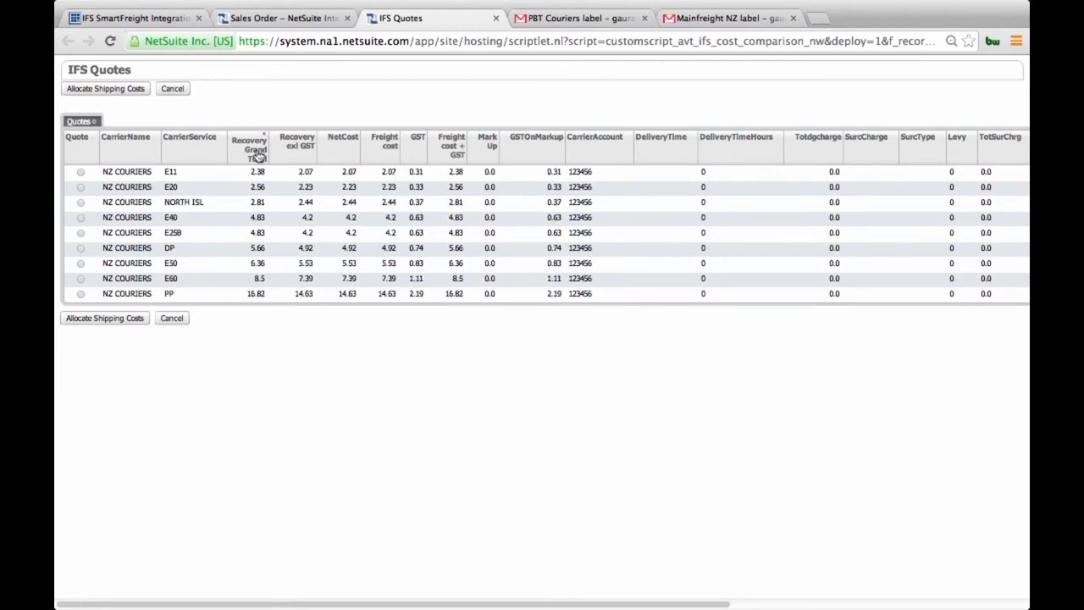
left_click(82, 172)
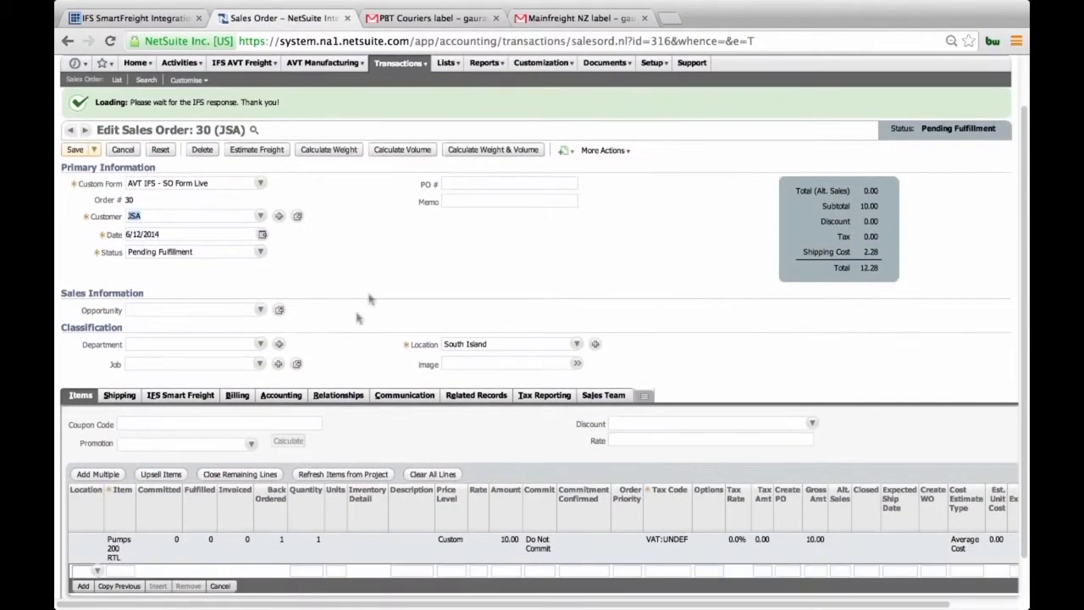
Step: Check the order's IFS Smart Freight settings and available markup choices, and save the sales order
left_click(212, 396)
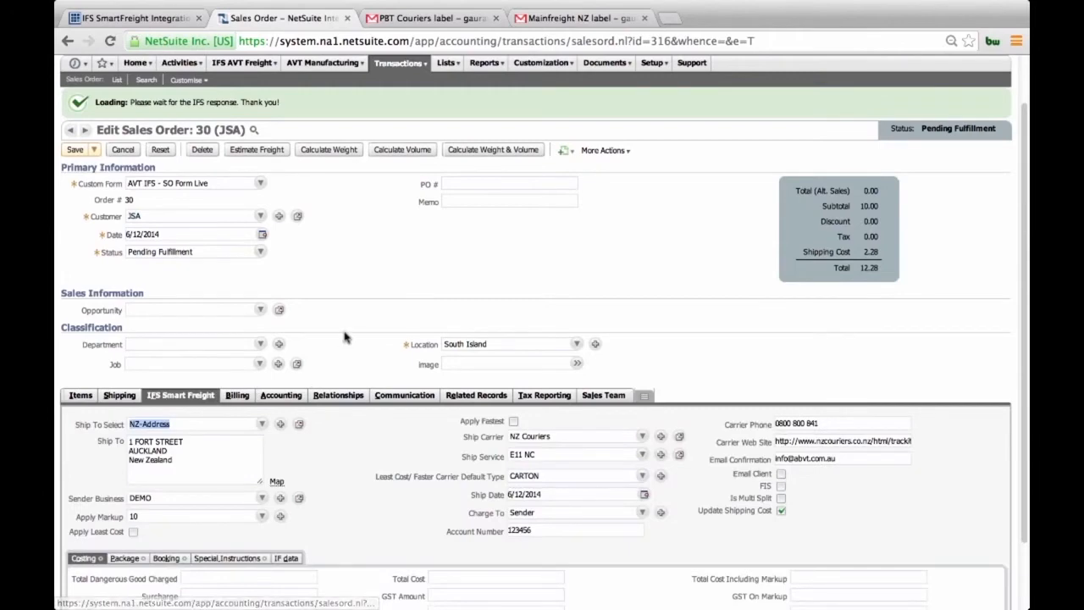
scroll(345, 338, "down", 2)
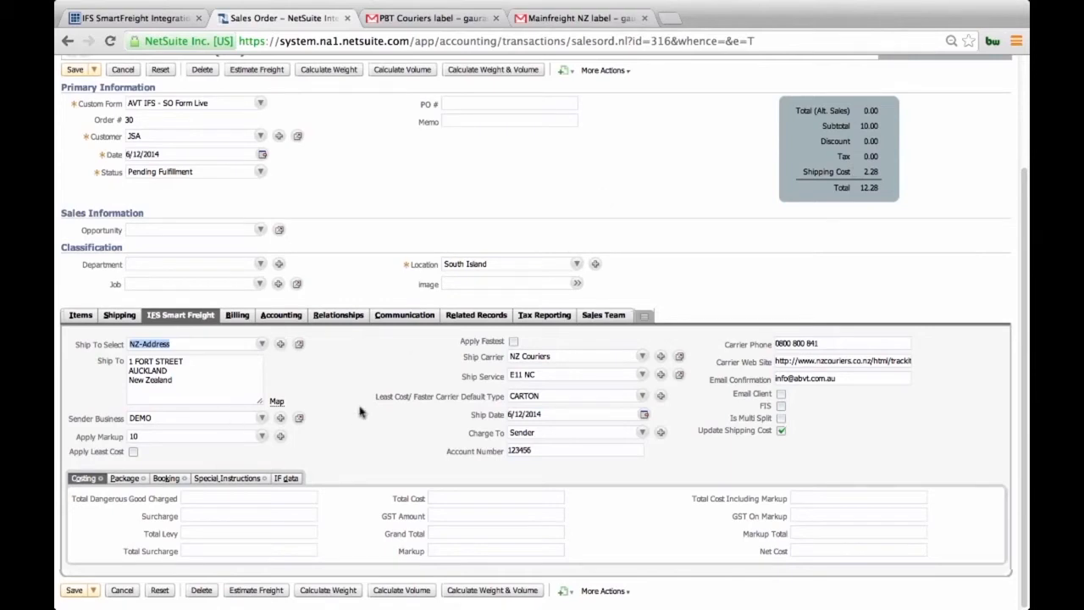
left_click(204, 438)
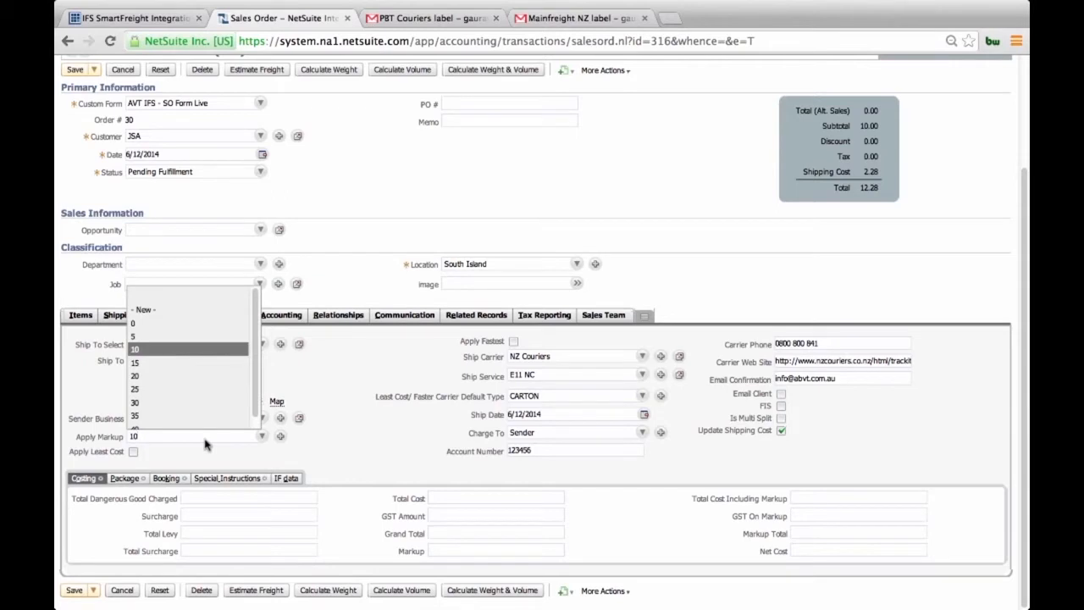
left_click(364, 446)
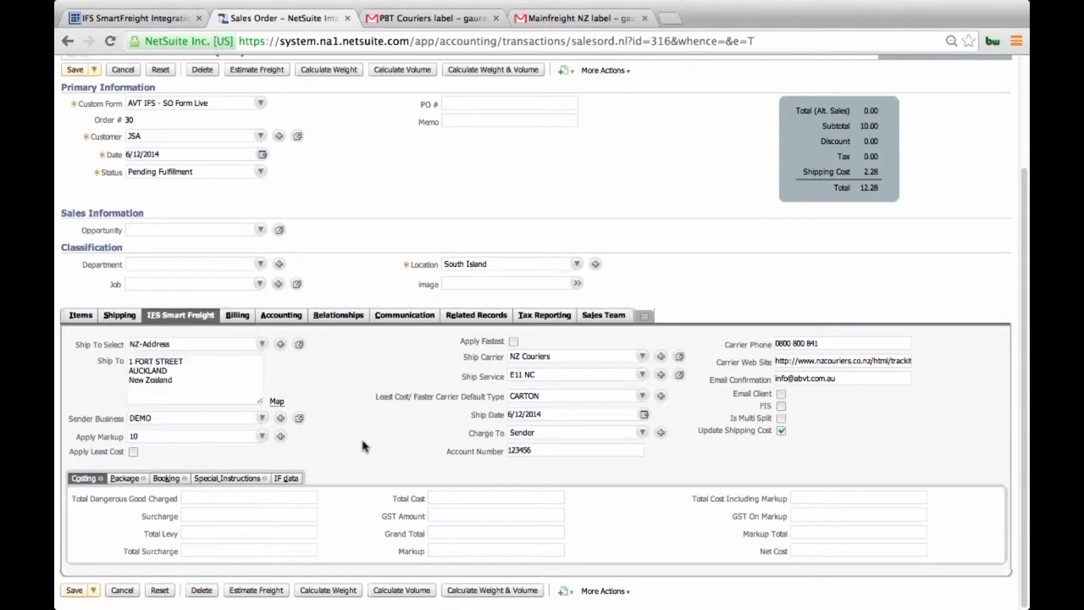
left_click(73, 69)
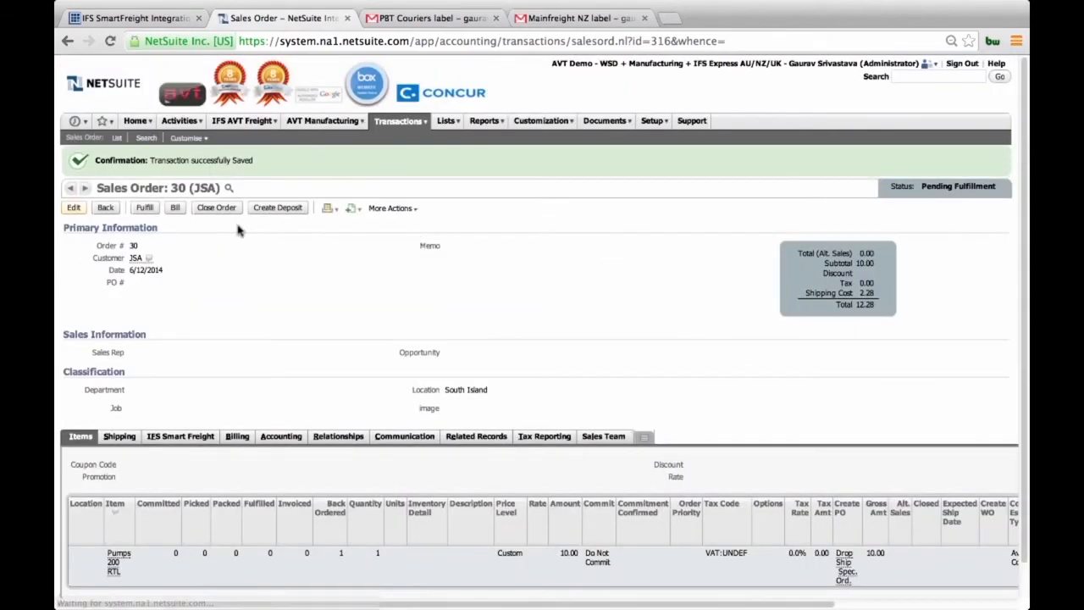
Step: Start an item fulfillment from the sales order, show its IFS Smart Freight details, and set the status to Packed
left_click(144, 210)
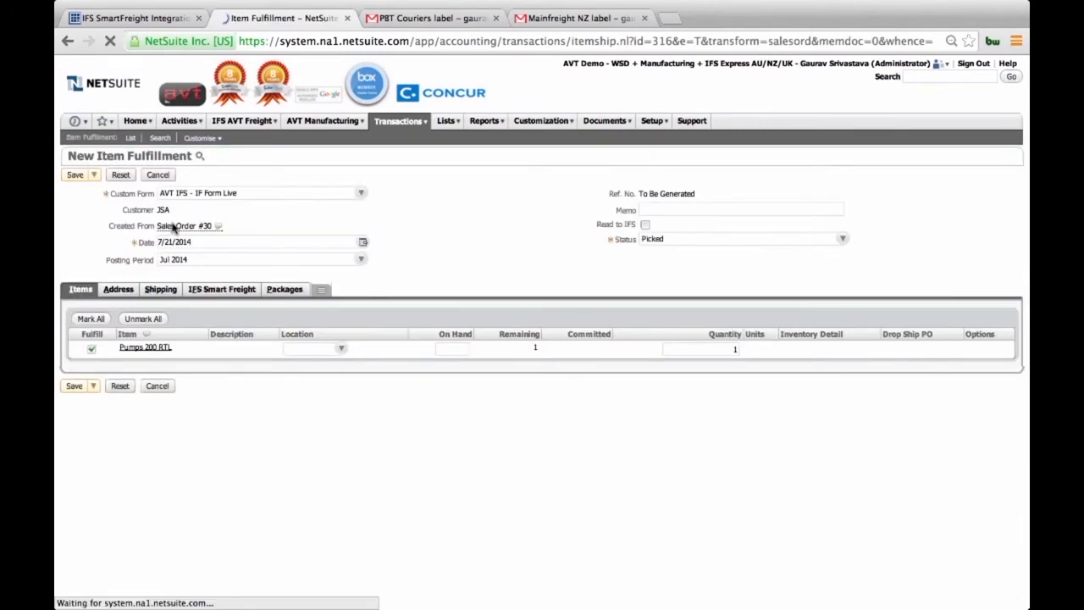
left_click(220, 290)
left_click(689, 242)
left_click(687, 269)
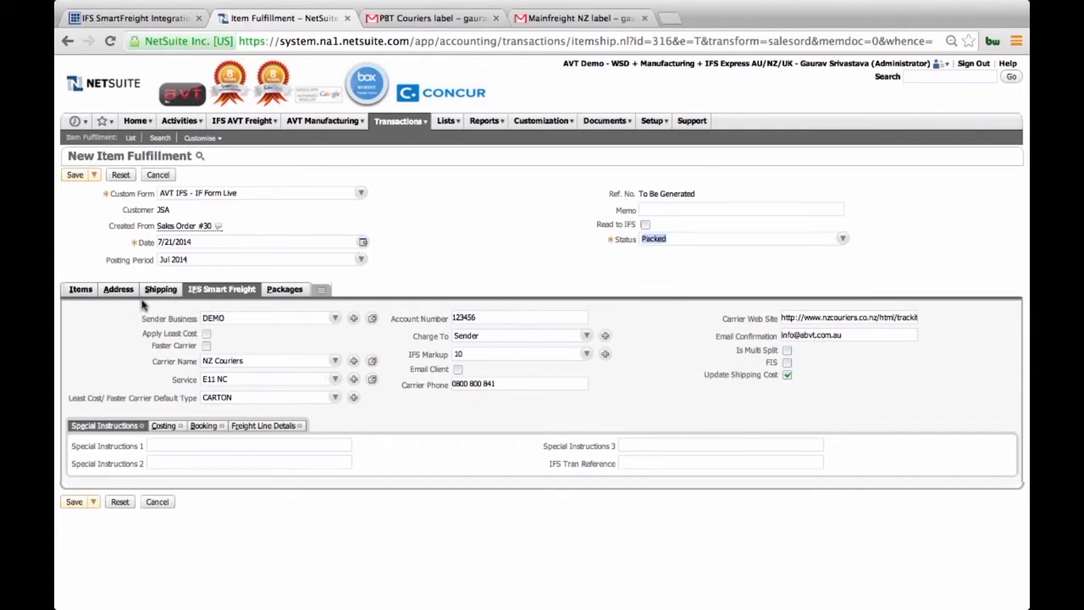
Step: Set the Pumps 200 RTL item's location to South Island, check the IFS Smart Freight settings and save the fulfillment
left_click(78, 289)
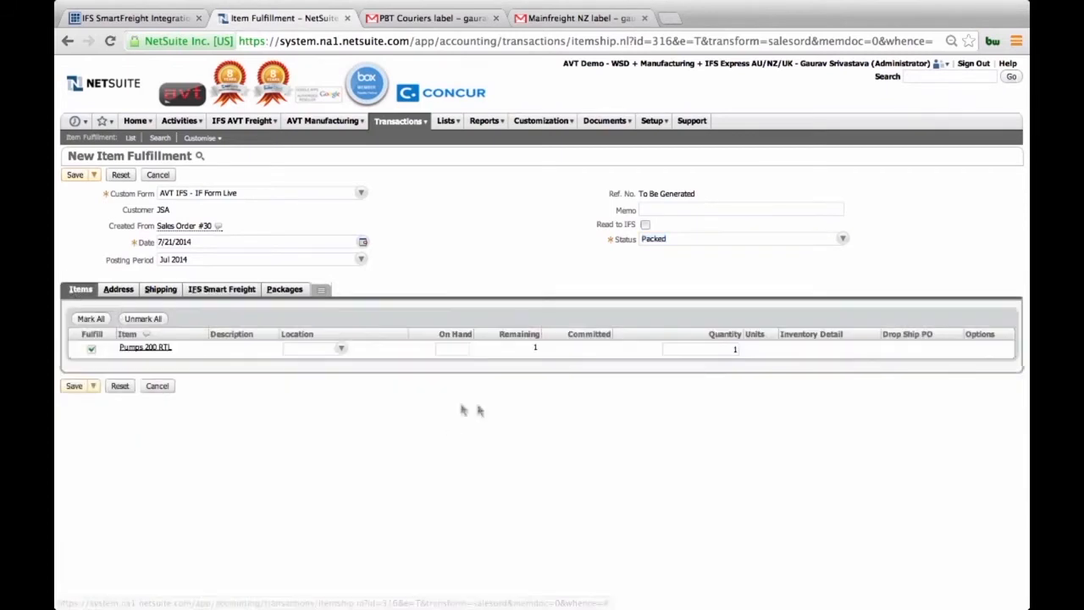
left_click(314, 350)
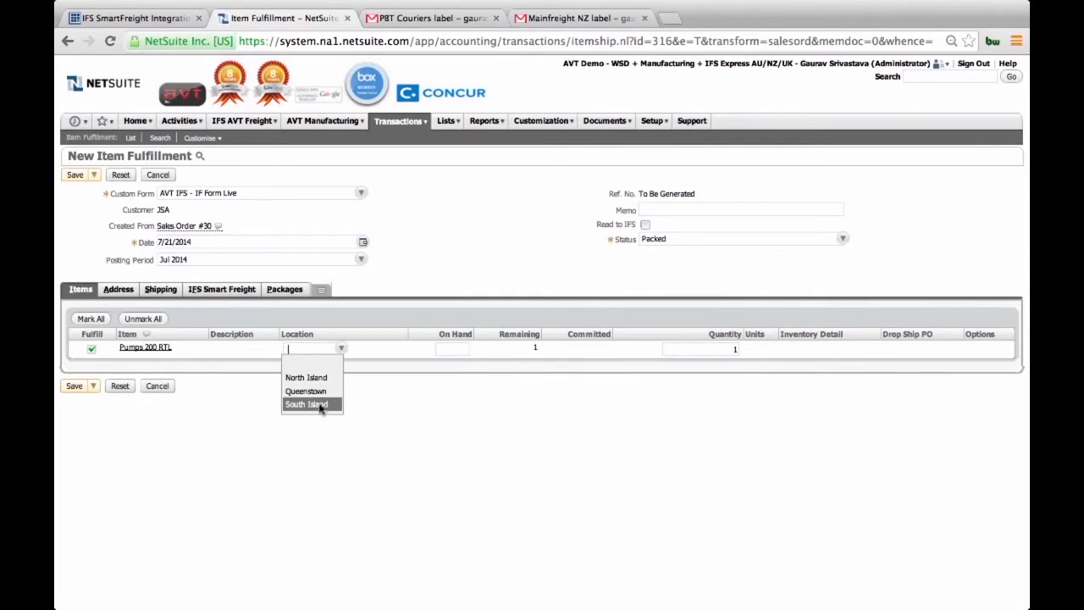
left_click(242, 288)
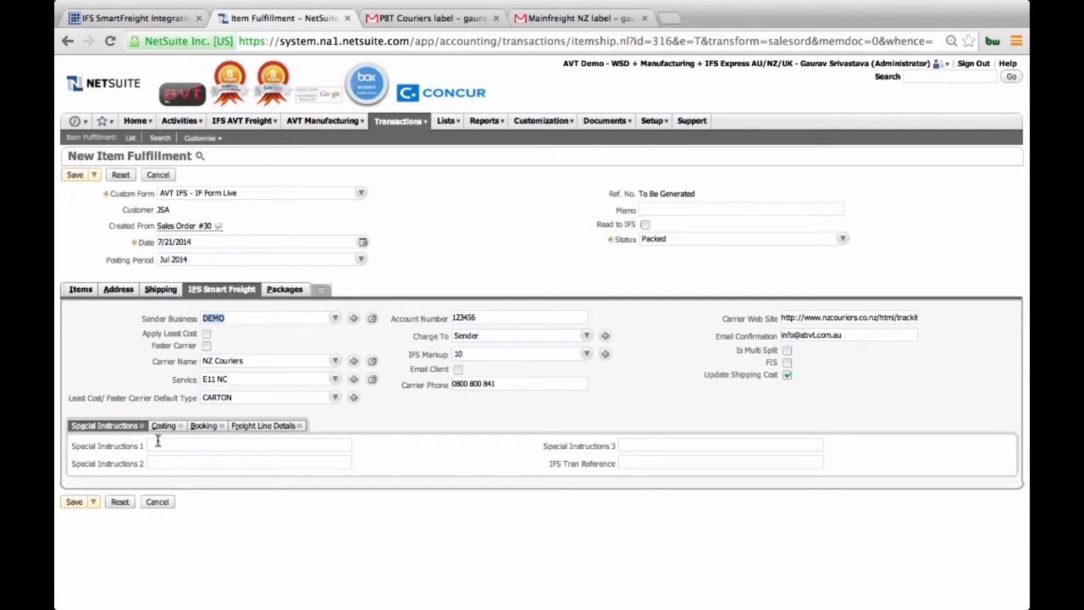
left_click(74, 174)
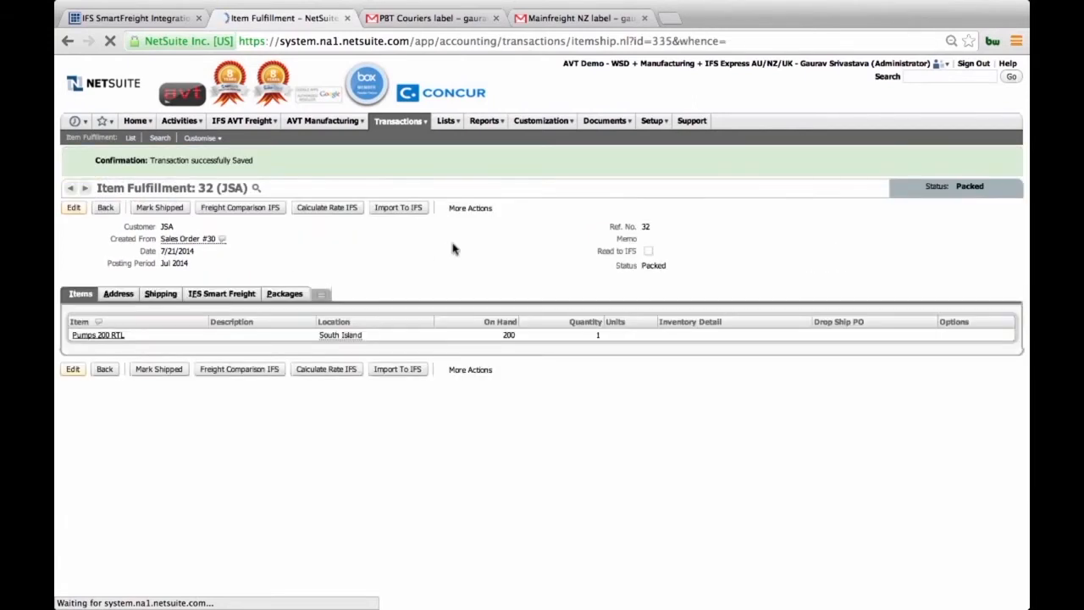
Step: Import the packed fulfillment to IFS and review its booking, costing and package tracking details
left_click(241, 294)
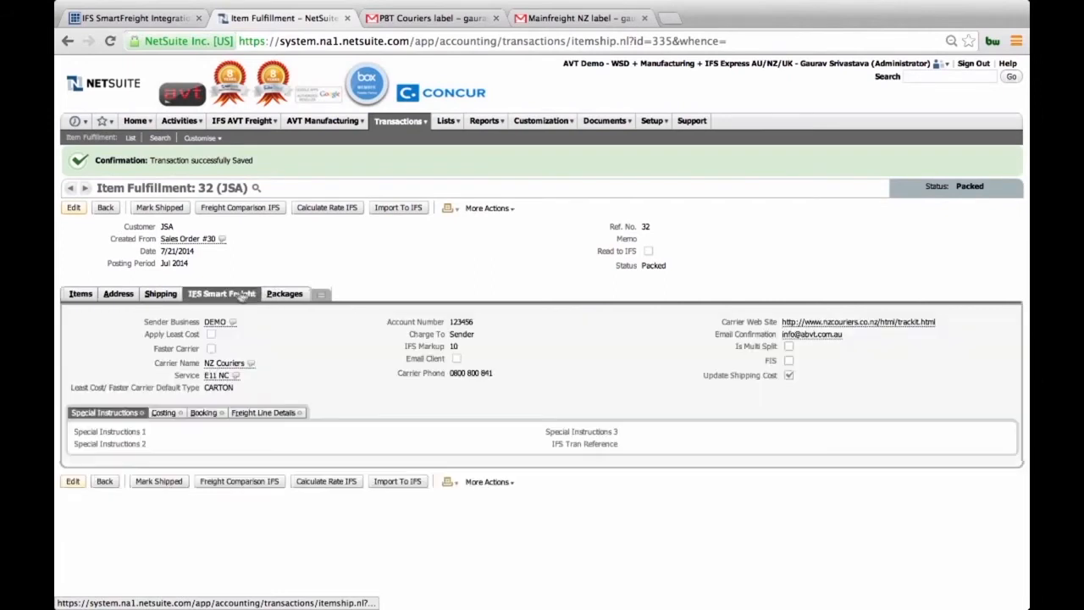
left_click(410, 212)
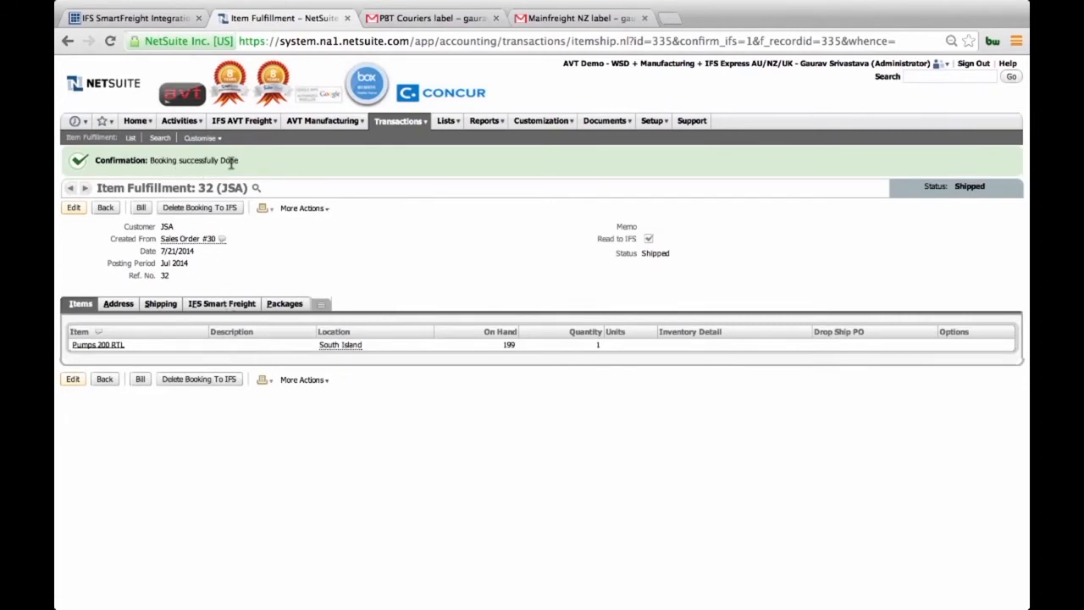
left_click(216, 304)
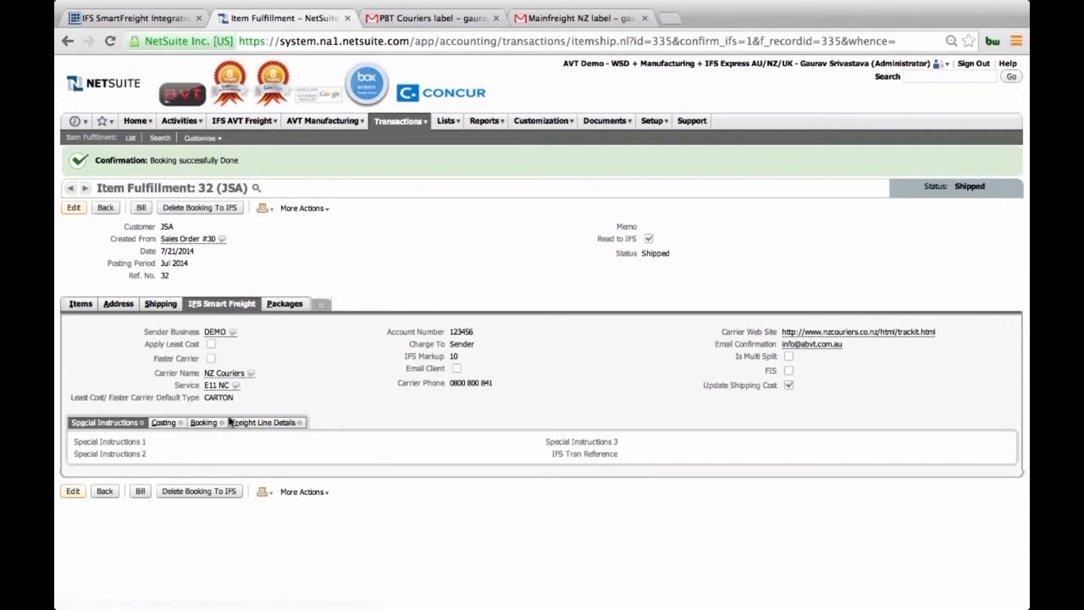
left_click(204, 423)
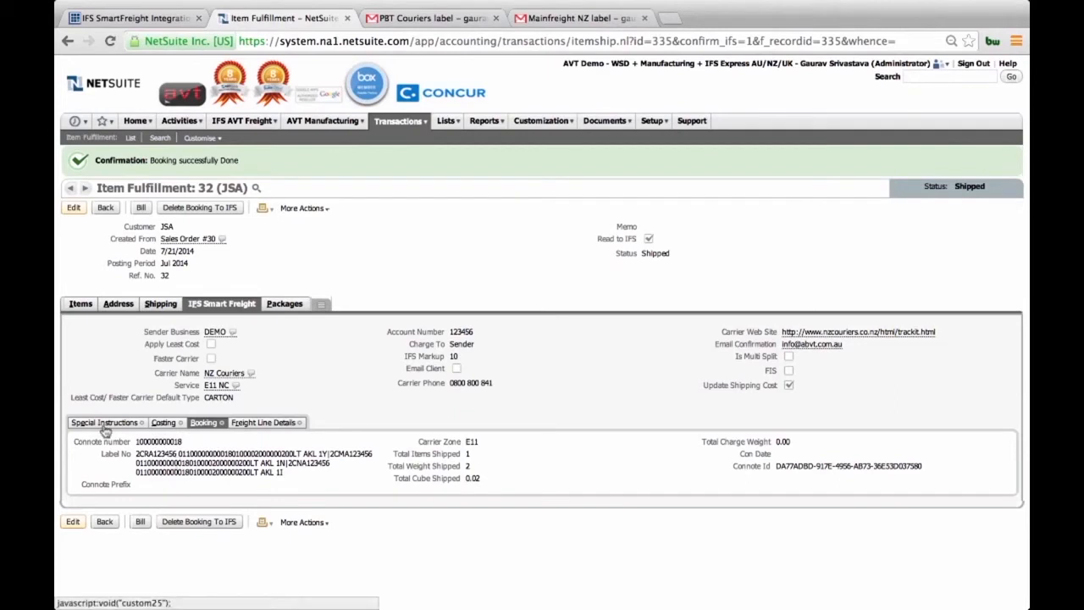
left_click(164, 422)
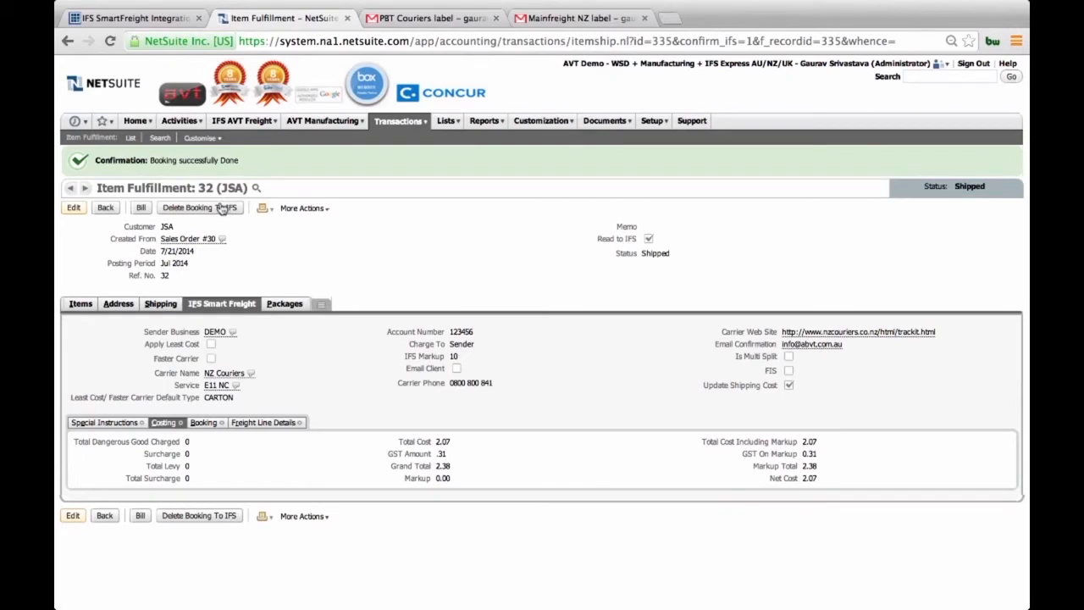
left_click(279, 304)
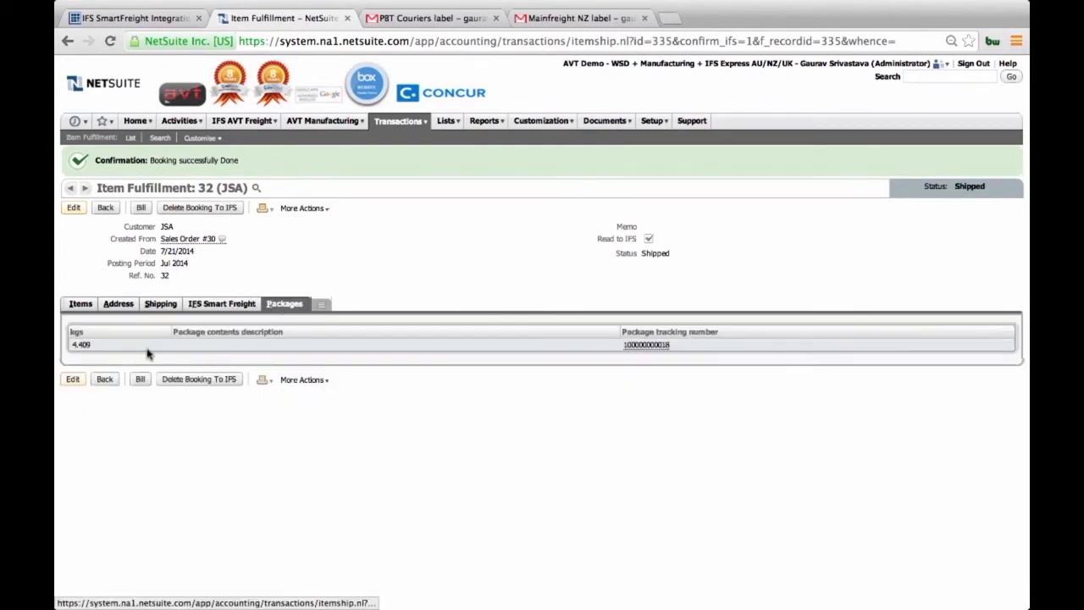
Step: Bill the shipped fulfillment and save the new invoice for the JSA customer
left_click(141, 210)
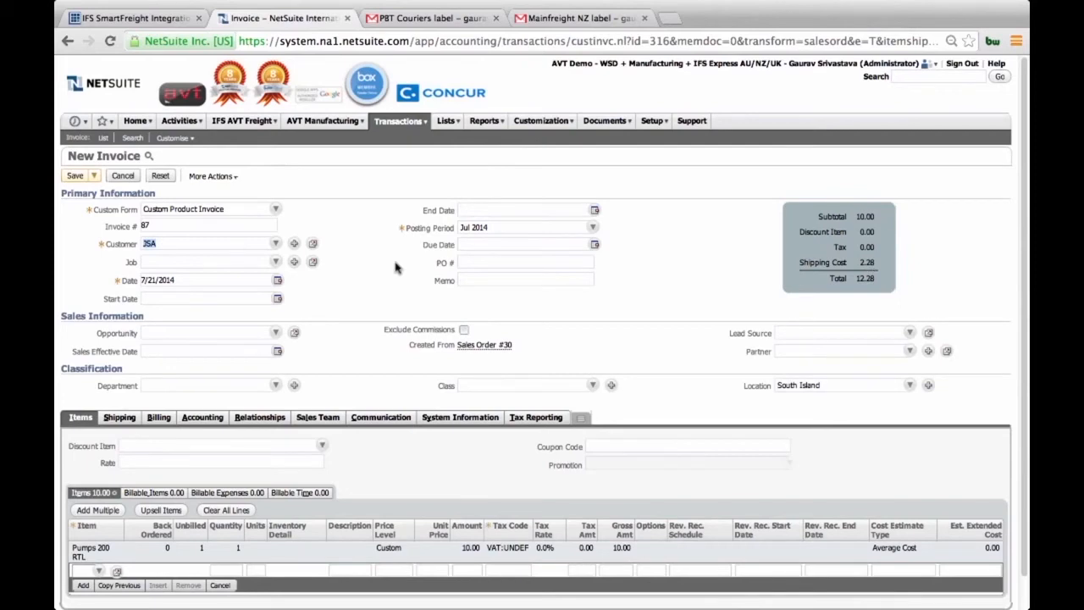
left_click(73, 175)
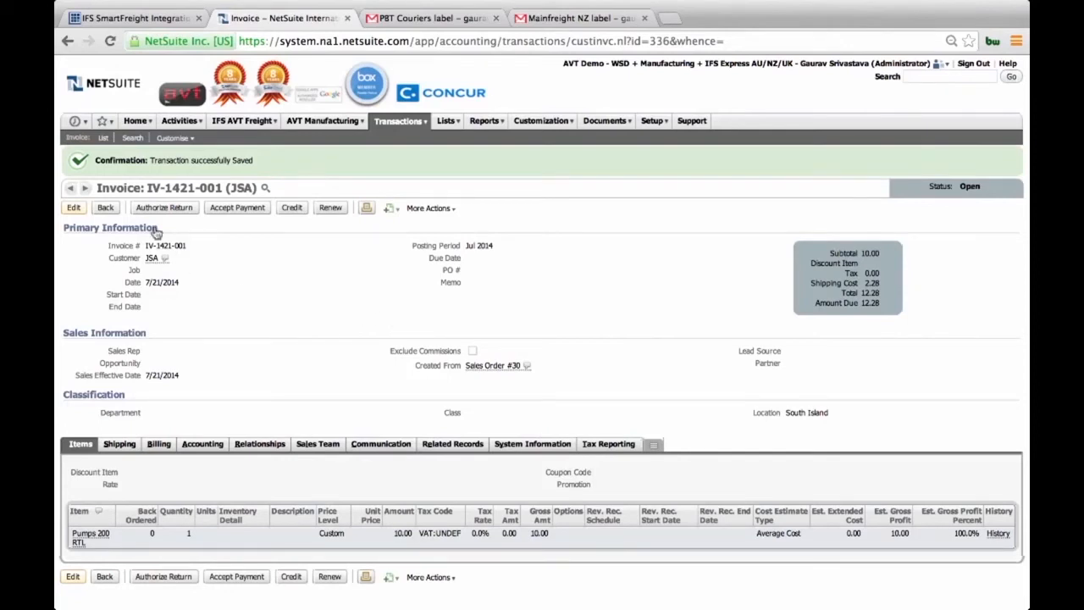
Step: Reopen the JSA item fulfillment from the recent records, delete its IFS booking and request a new freight comparison
mouse_move(73, 122)
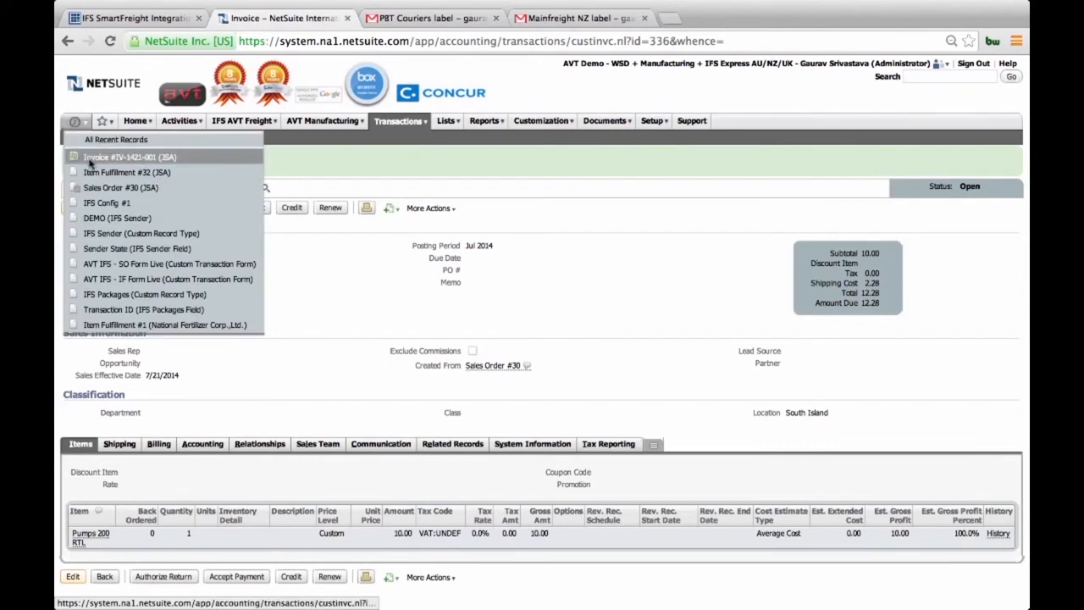
left_click(94, 176)
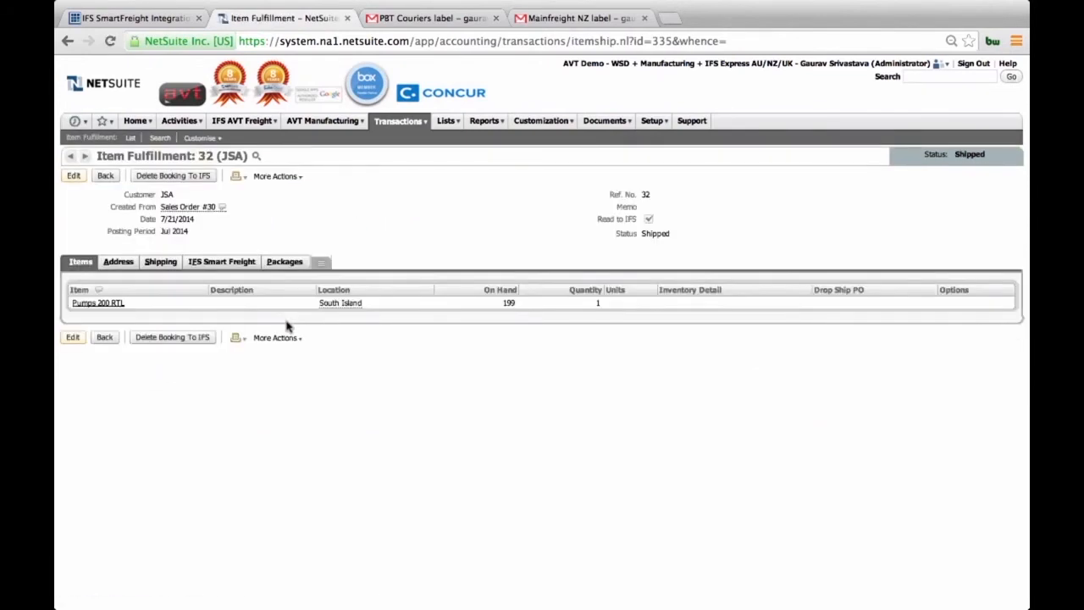
left_click(172, 176)
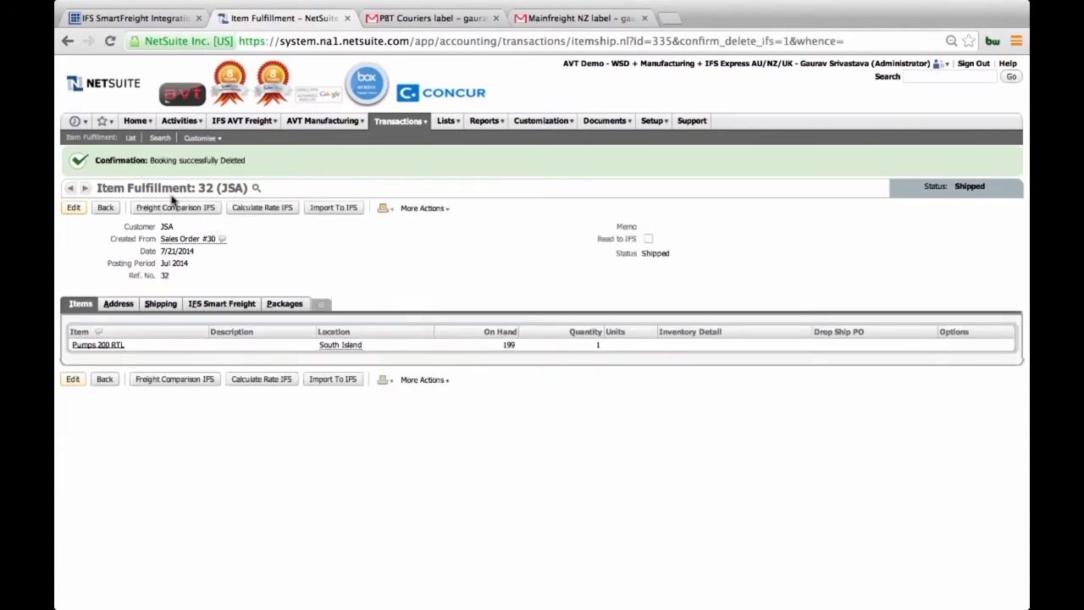
left_click(176, 208)
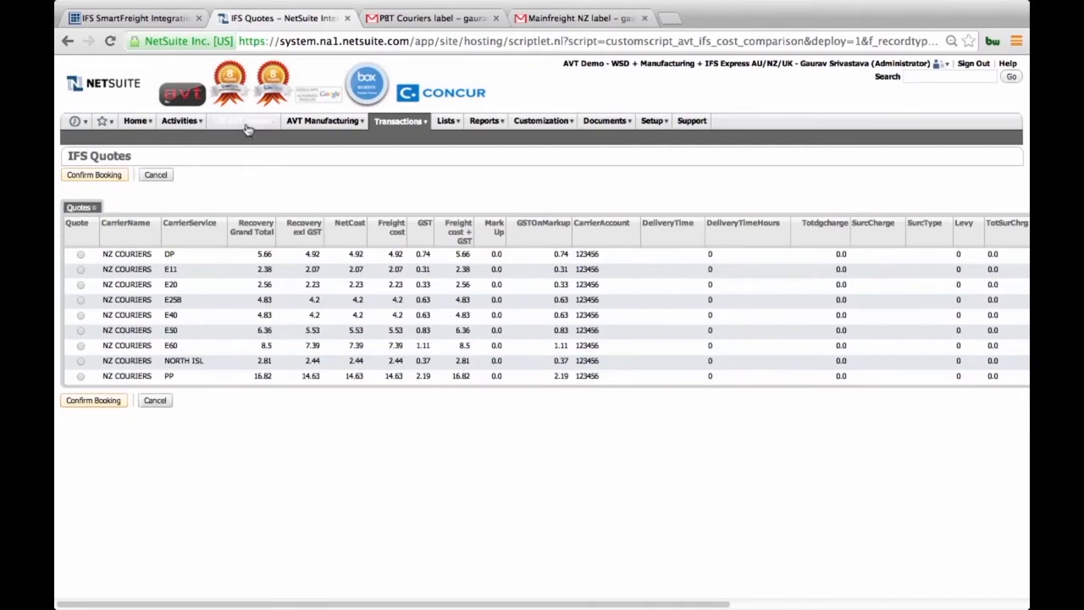
Step: Open the IFS Config record for viewing and examine its account, workflow, sales order, fulfillment and email template settings
mouse_move(248, 127)
mouse_move(276, 237)
mouse_move(337, 235)
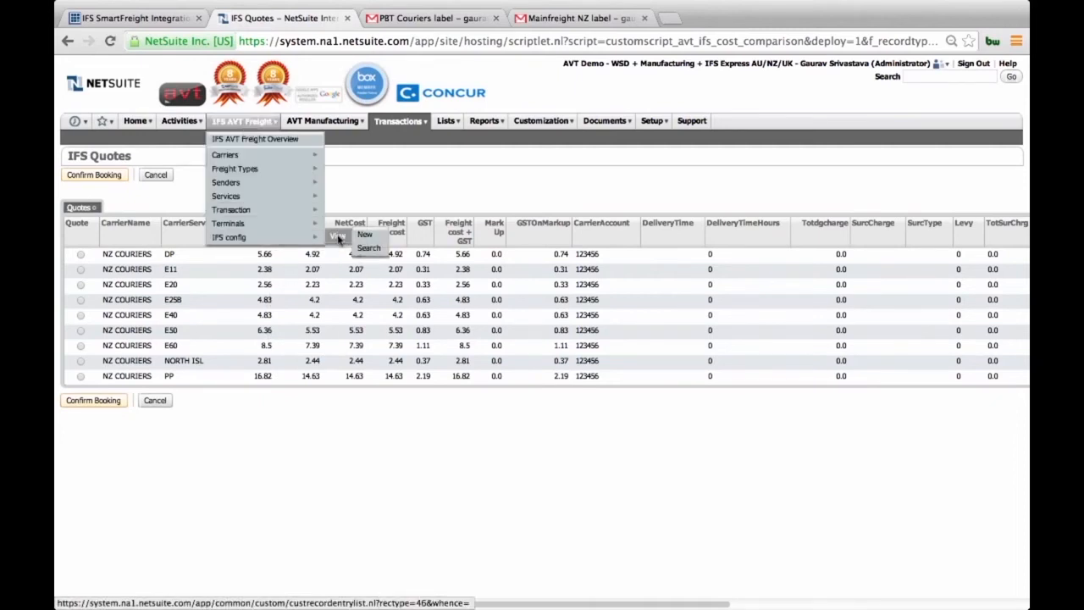
left_click(338, 237)
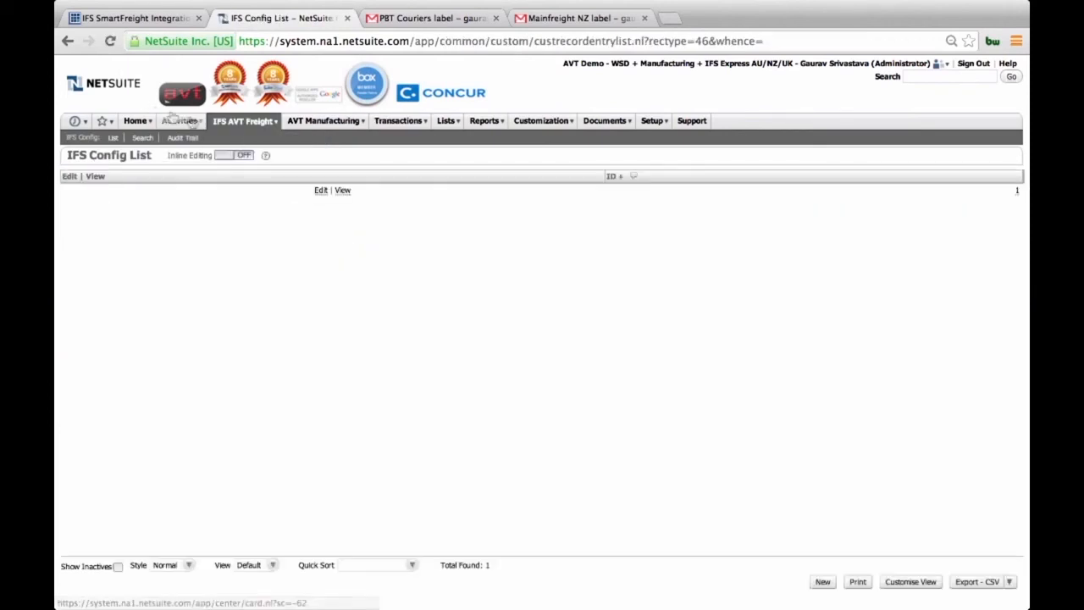
left_click(342, 192)
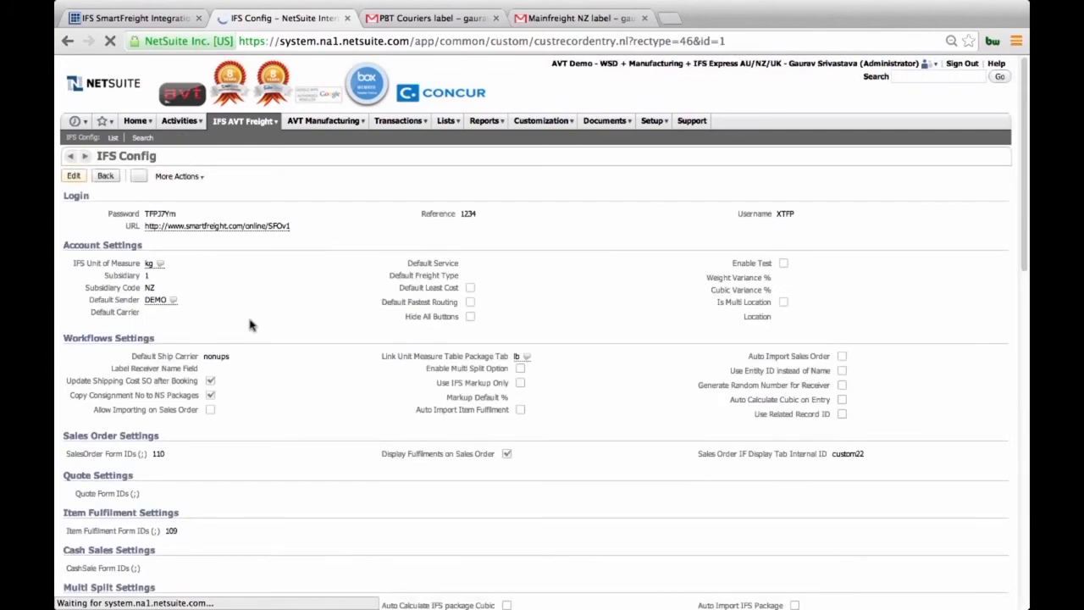
scroll(250, 342, "down", 1)
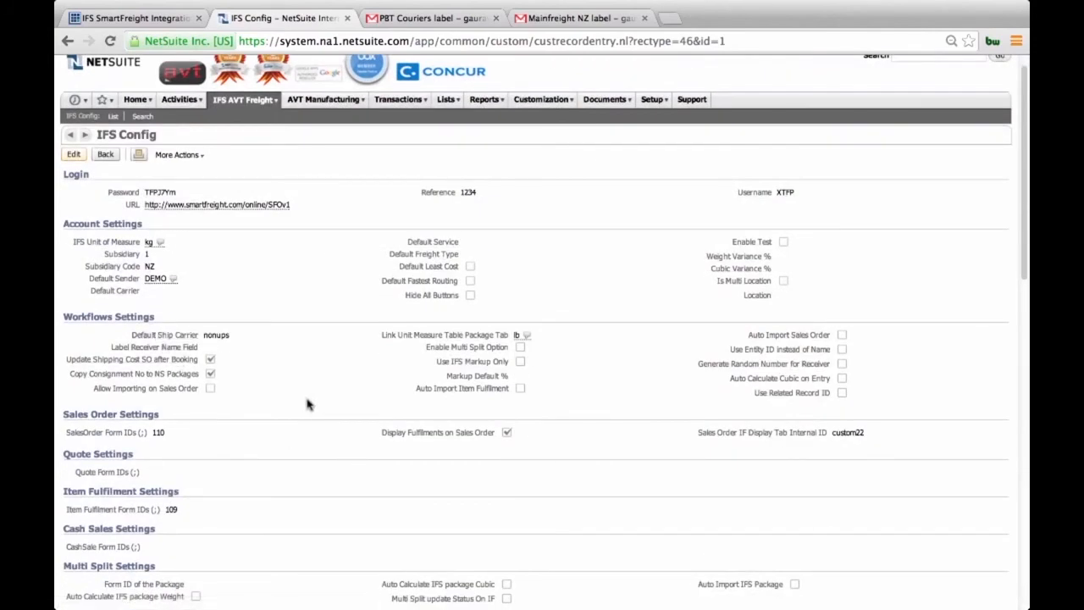
scroll(250, 360, "down", 1)
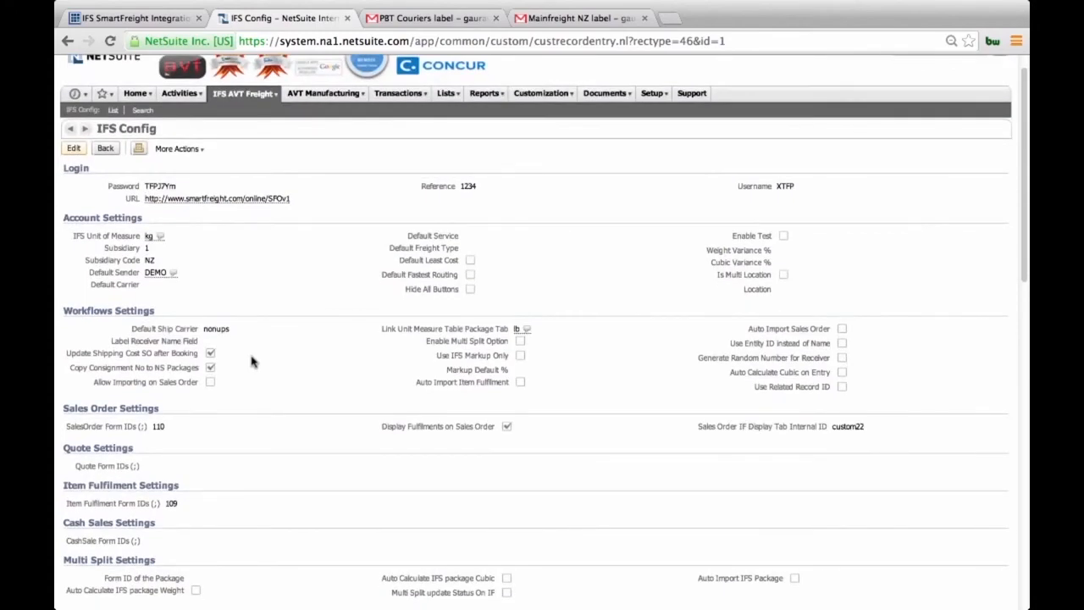
scroll(251, 362, "down", 2)
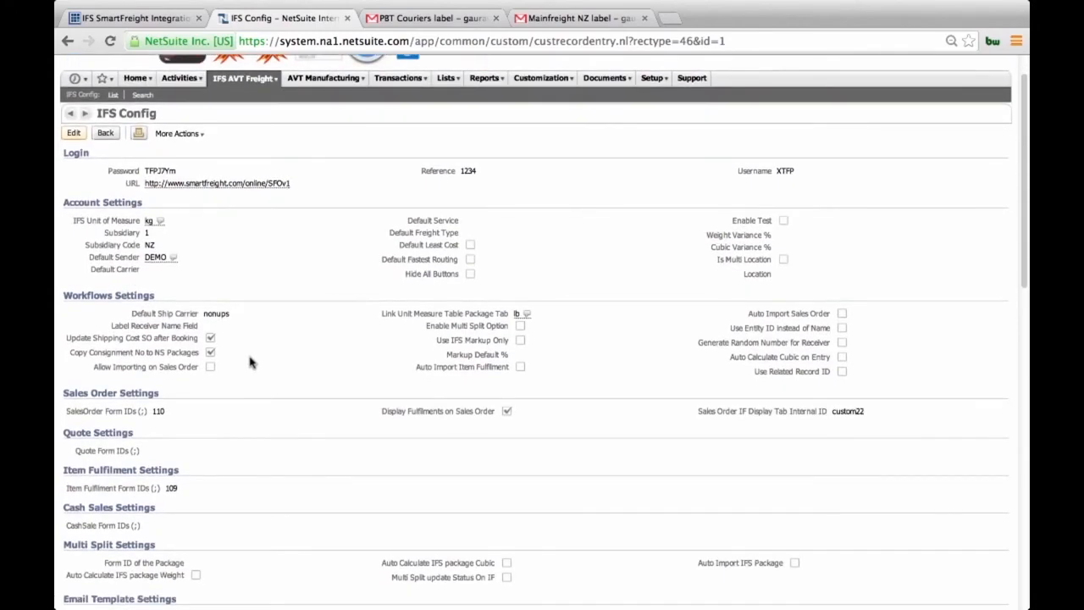
scroll(250, 362, "down", 8)
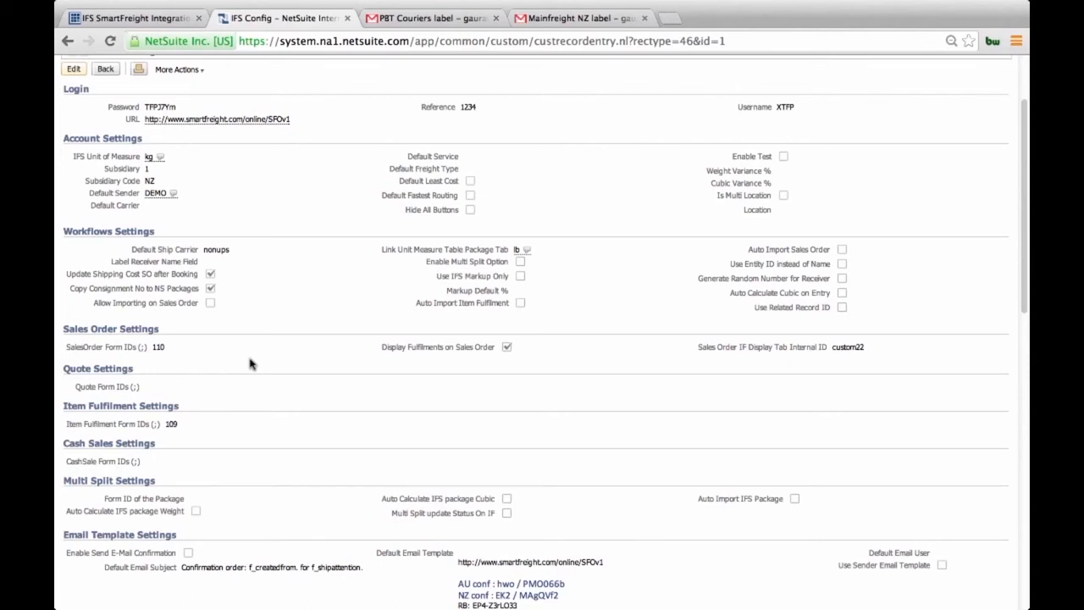
scroll(249, 365, "down", 1)
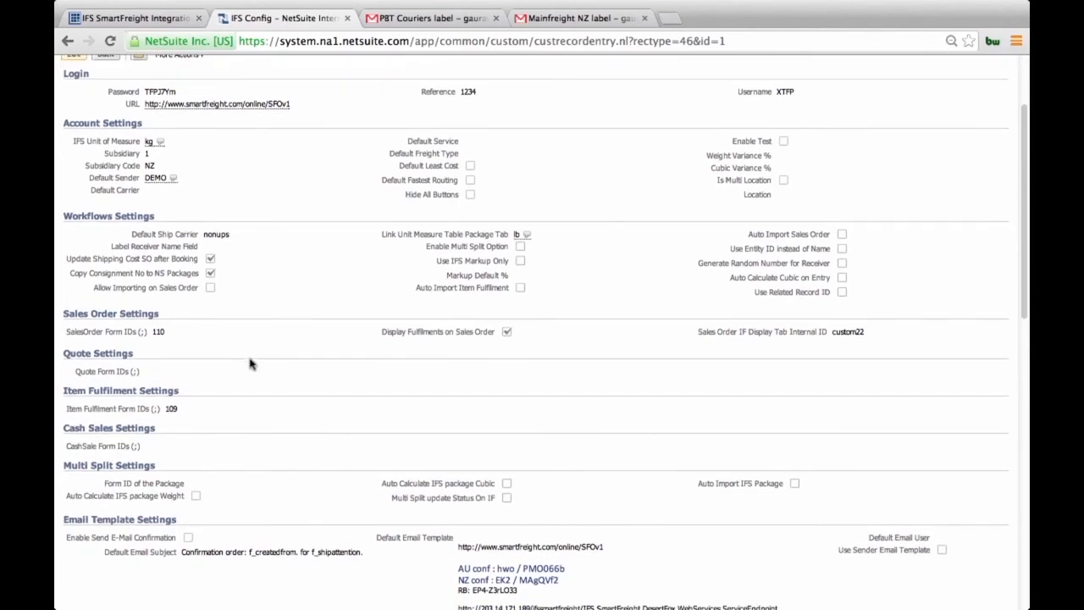
scroll(250, 364, "up", 4)
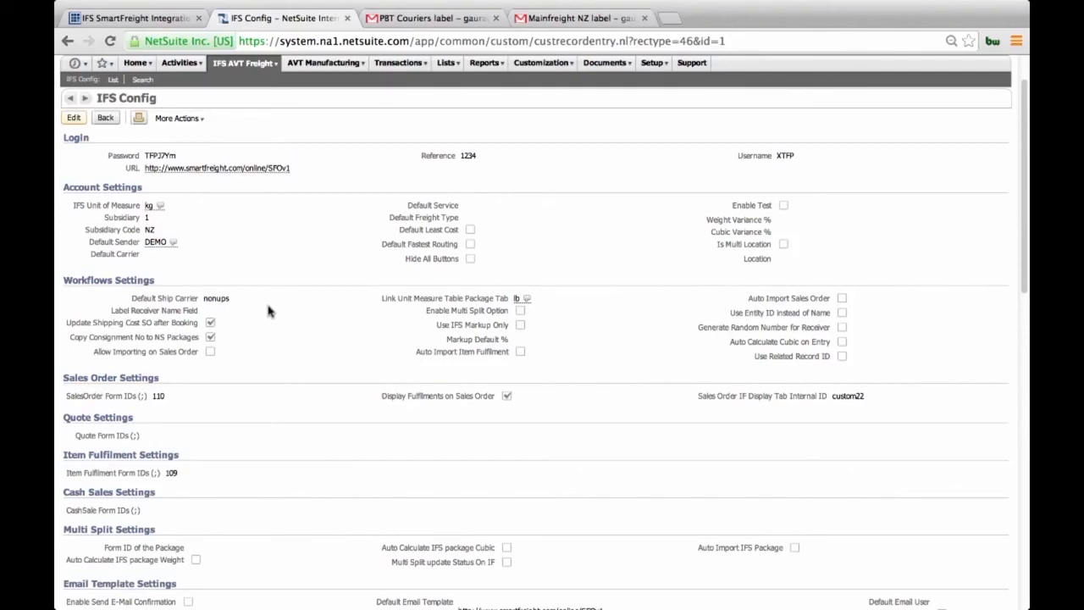
scroll(268, 313, "up", 3)
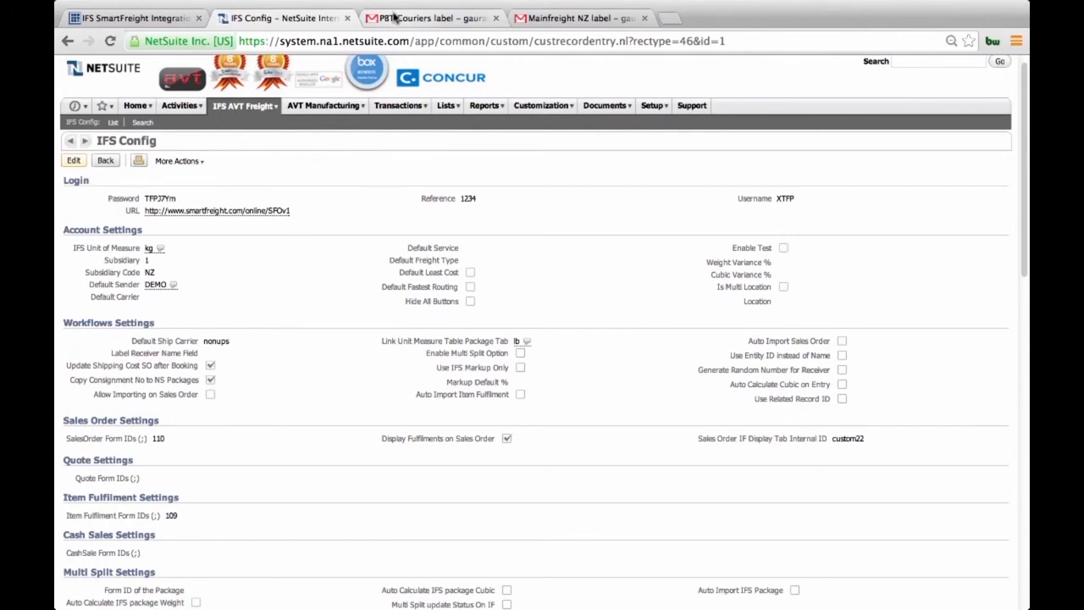
Step: Switch to the Gmail attachments and view the sample PBT Couriers and Mainfreight NZ shipping labels
left_click(395, 18)
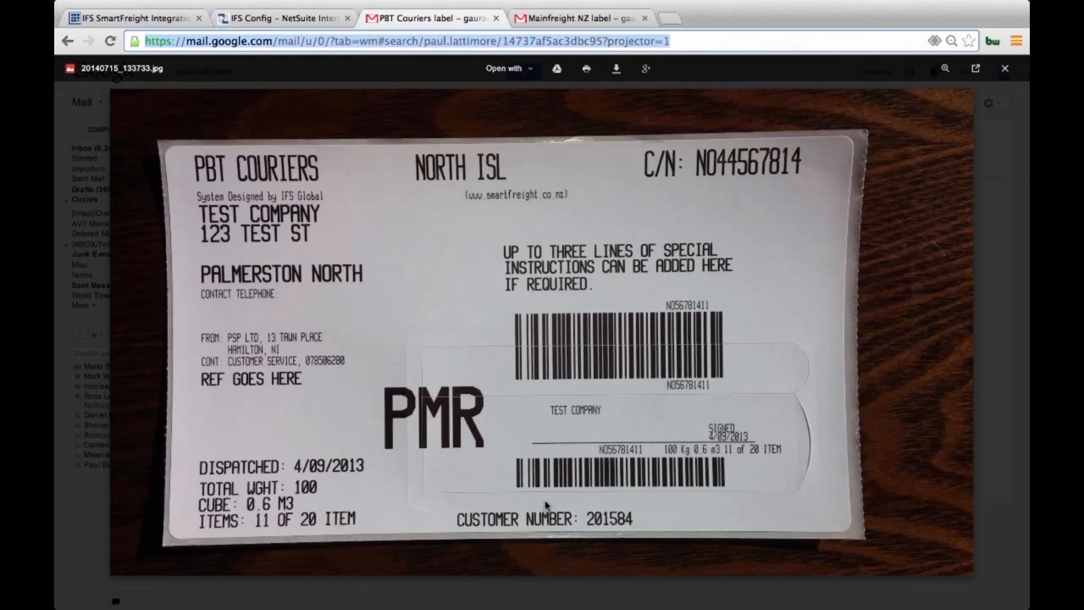
left_click(535, 17)
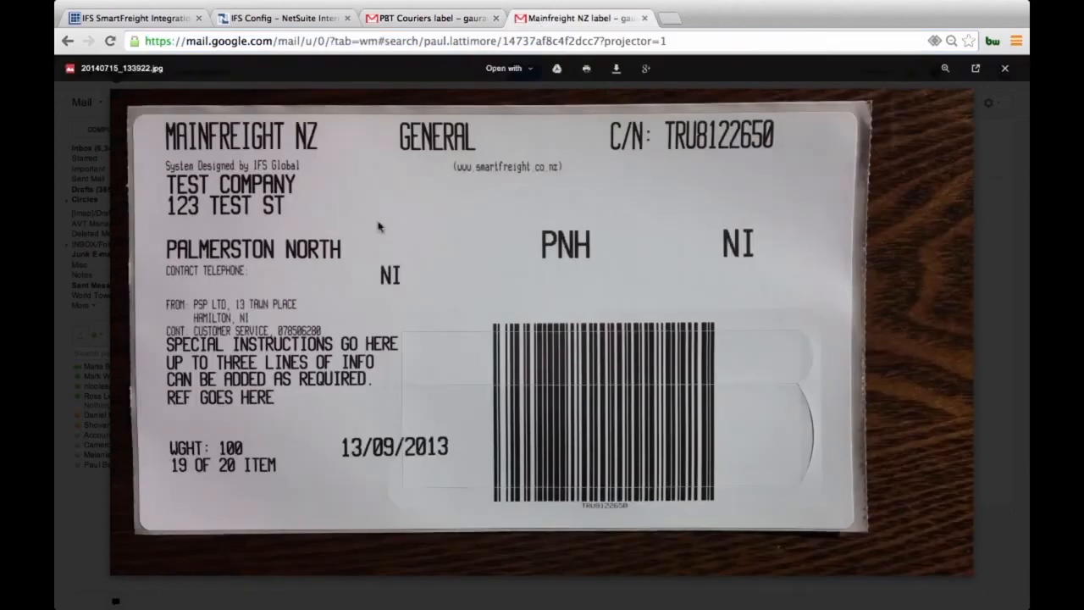